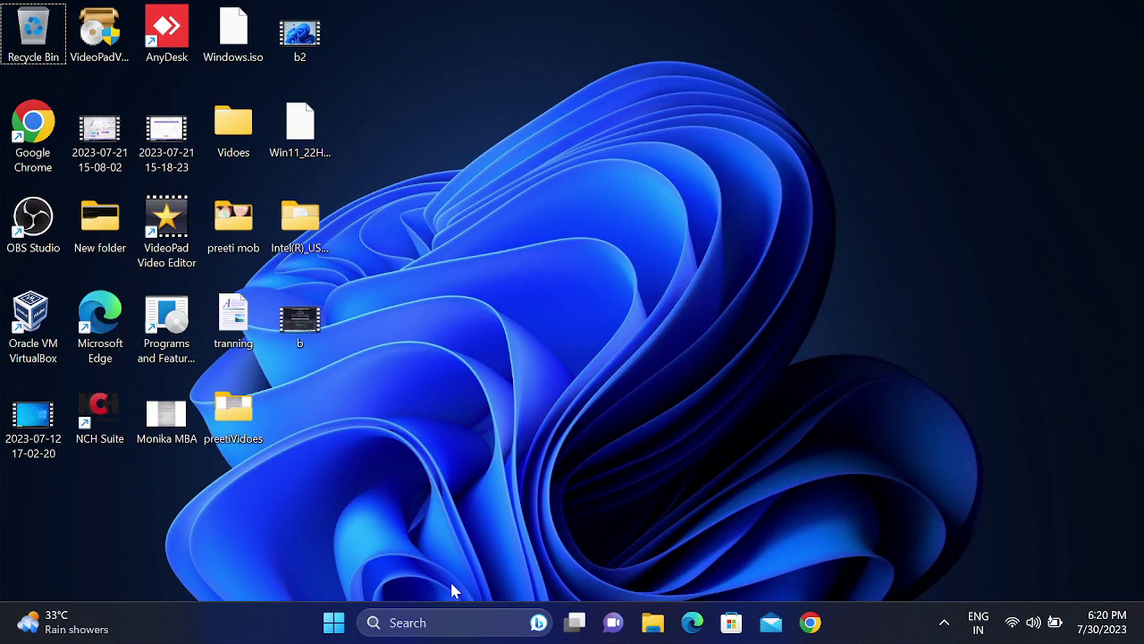
- Open the Network Connections window by running ncpa.cpl
key(super+r)
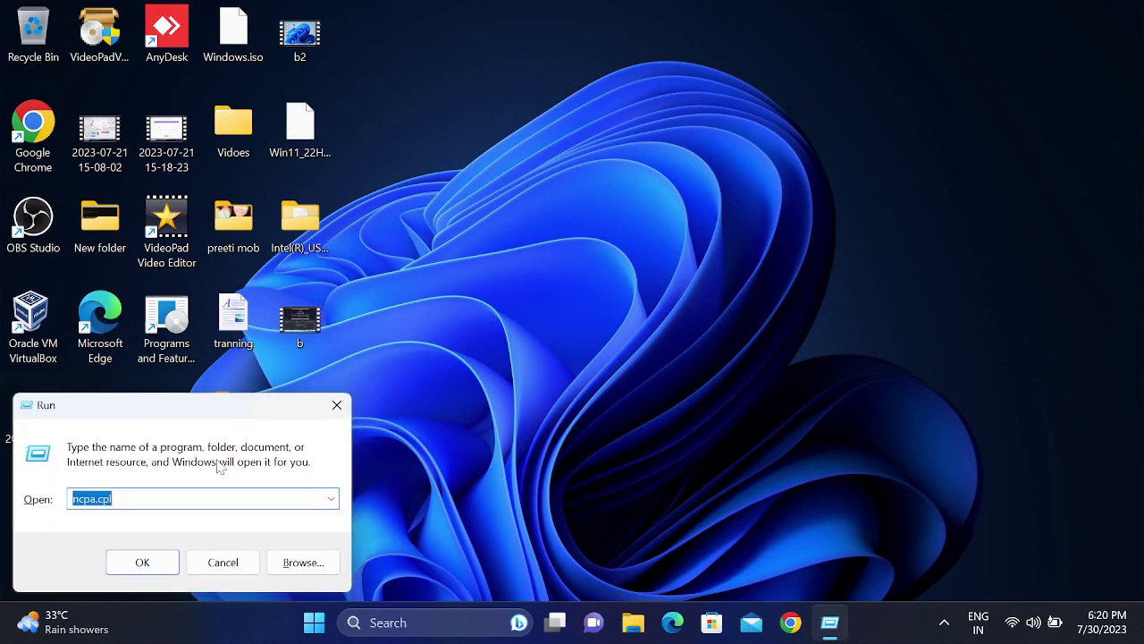
drag(214, 416, 519, 263)
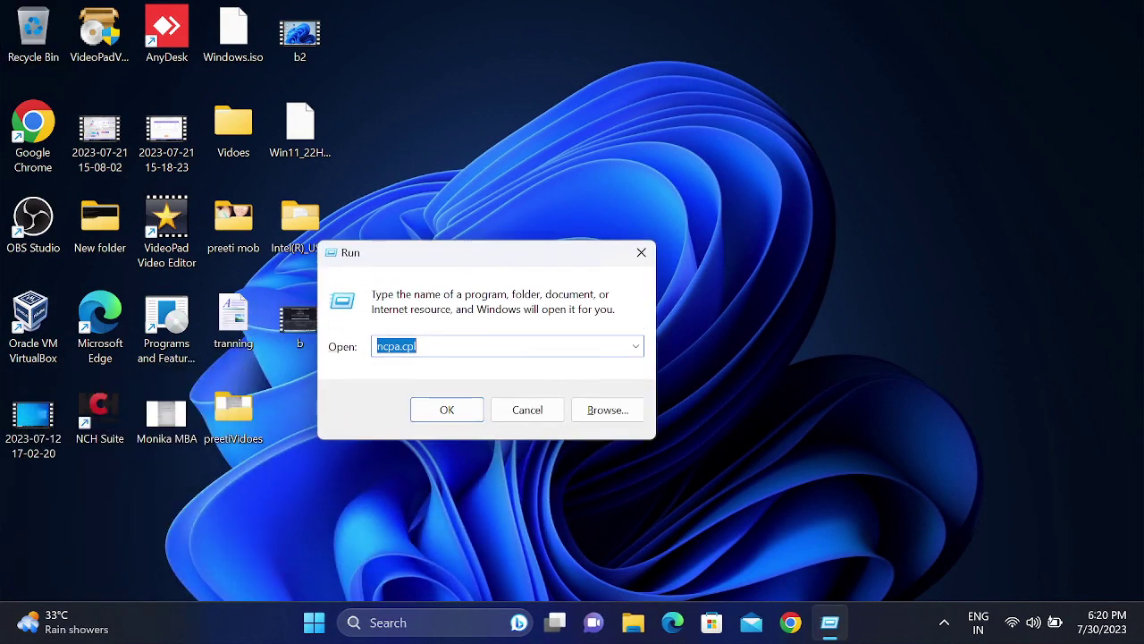
key(End)
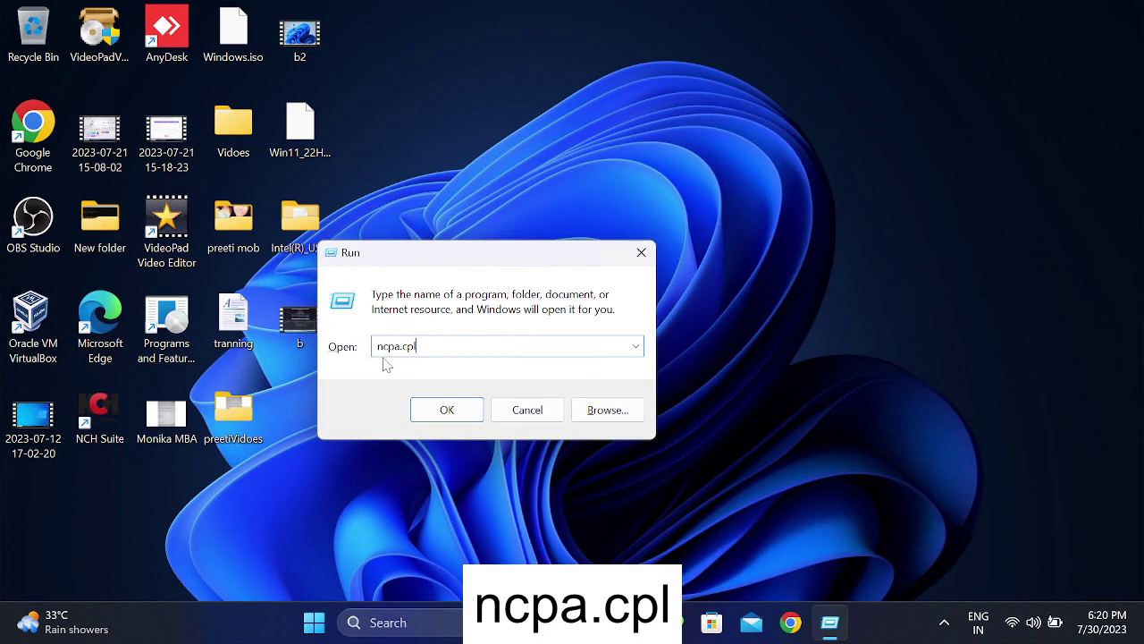
click(437, 418)
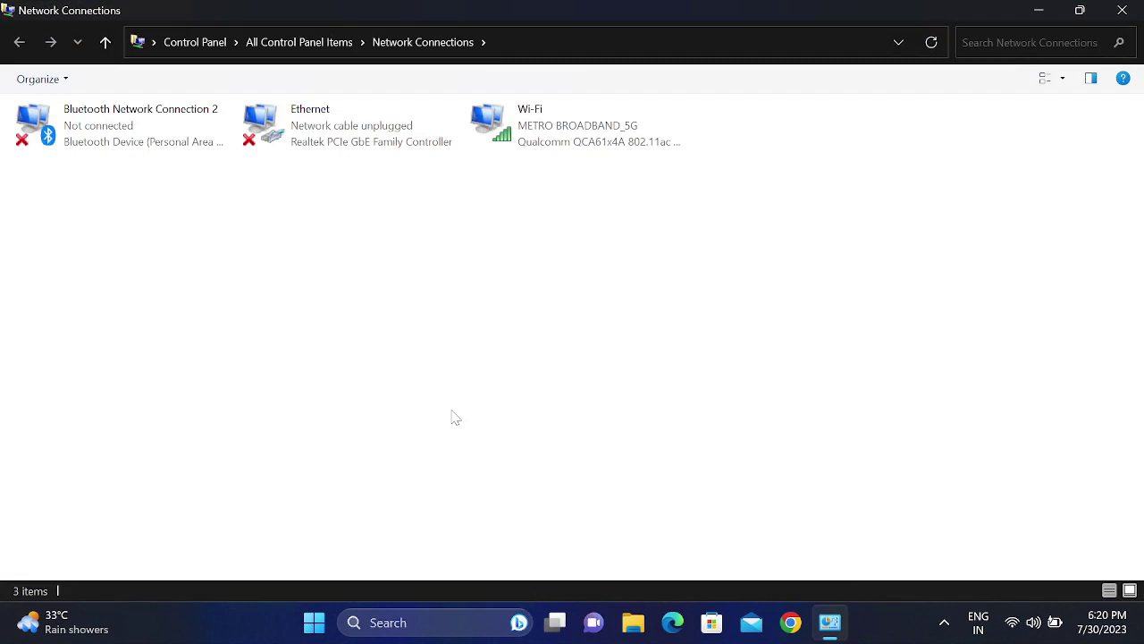
- Open the Internet Protocol Version 4 (TCP/IPv4) properties of the Wi-Fi connection
click(543, 145)
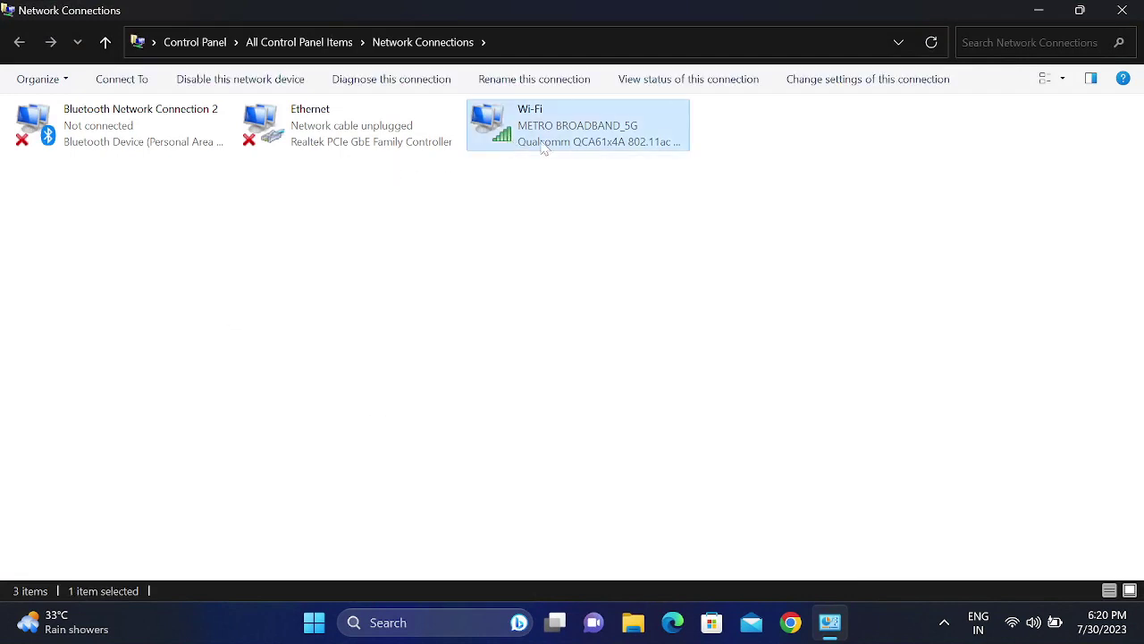
right_click(550, 131)
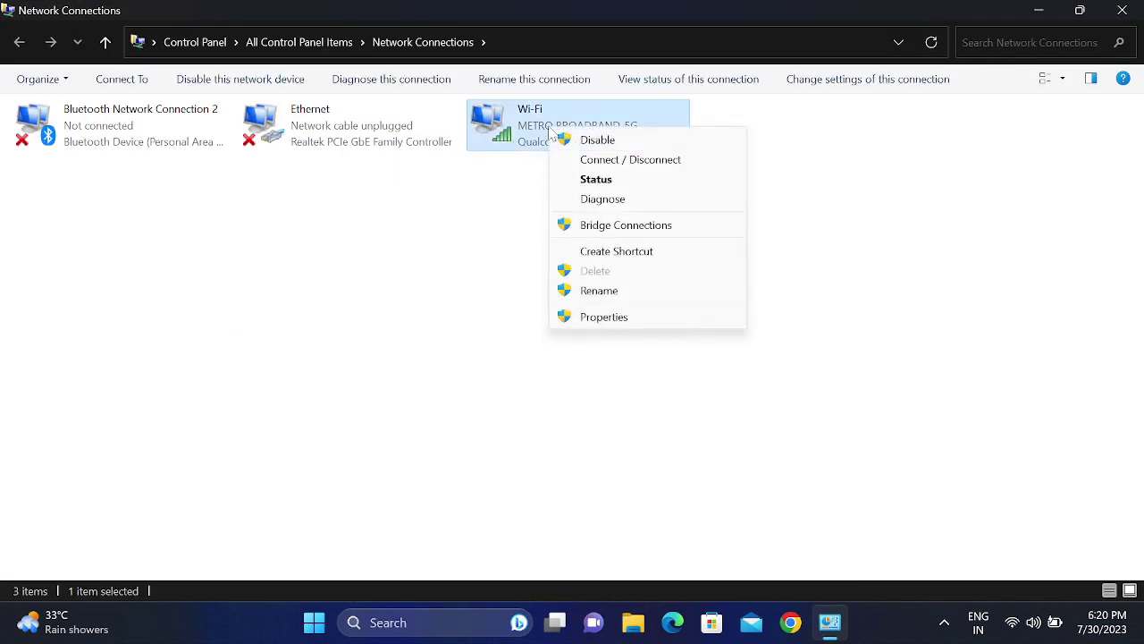
click(601, 318)
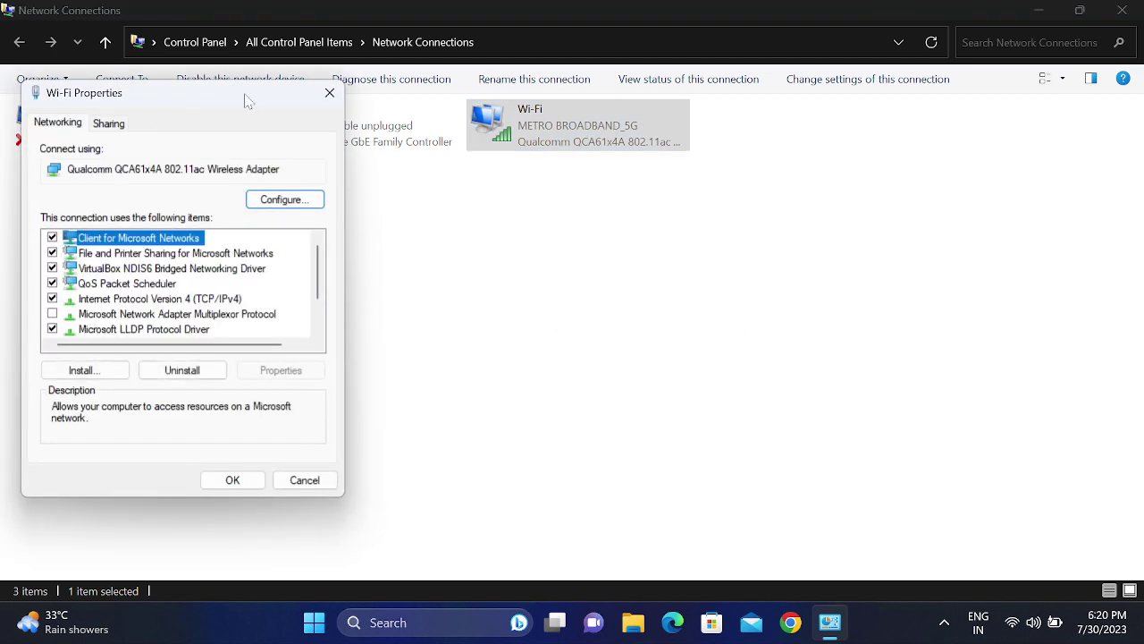
drag(248, 102, 539, 83)
click(442, 299)
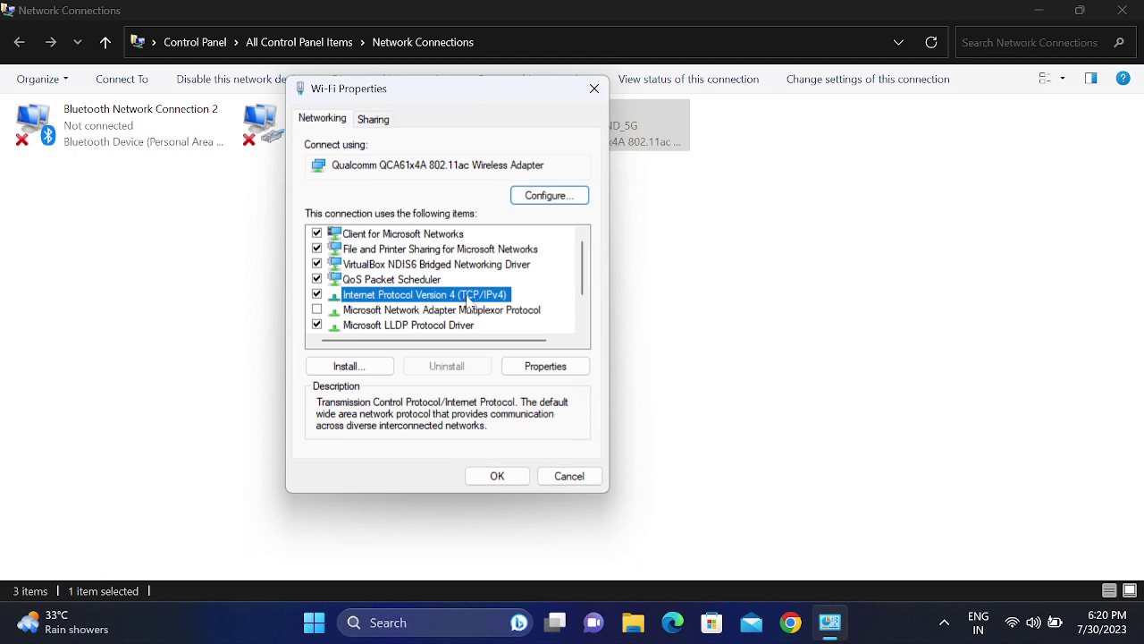
click(556, 368)
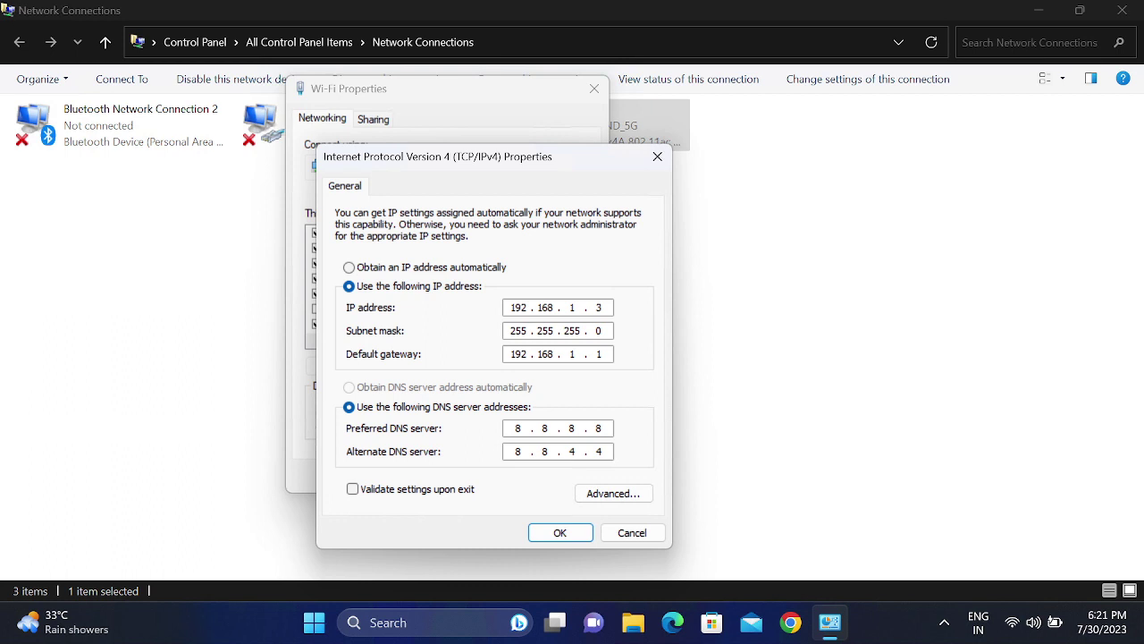
- Check and accept the Wi-Fi connection's manual gateway and DNS server settings, and refresh the connections list
double_click(599, 354)
click(518, 452)
click(599, 429)
click(559, 532)
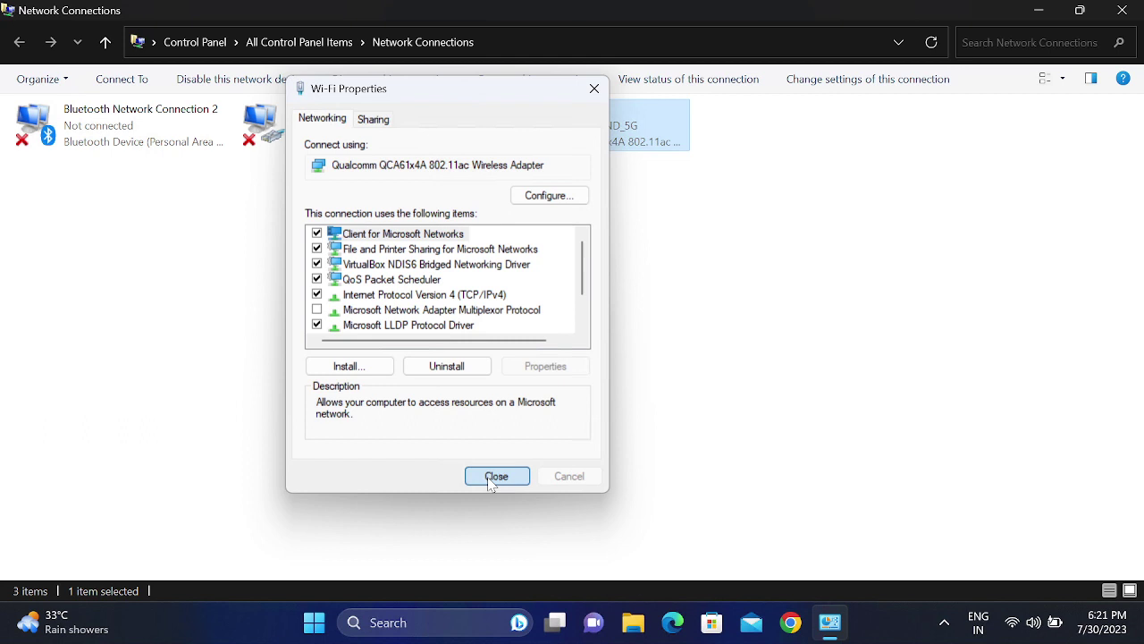
click(492, 475)
right_click(456, 314)
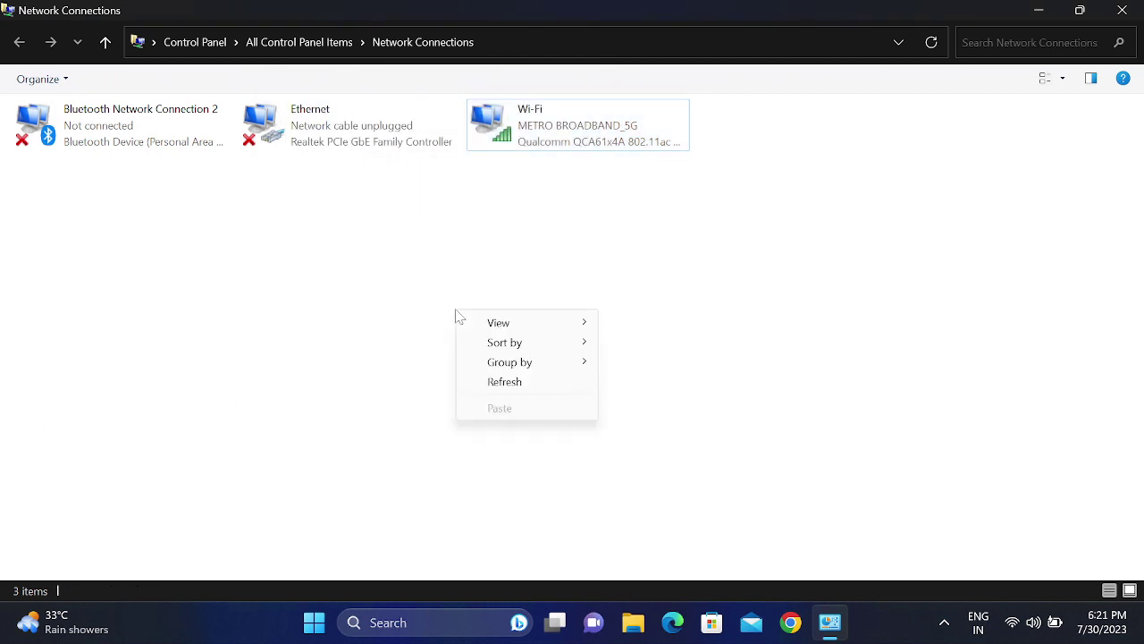
click(500, 382)
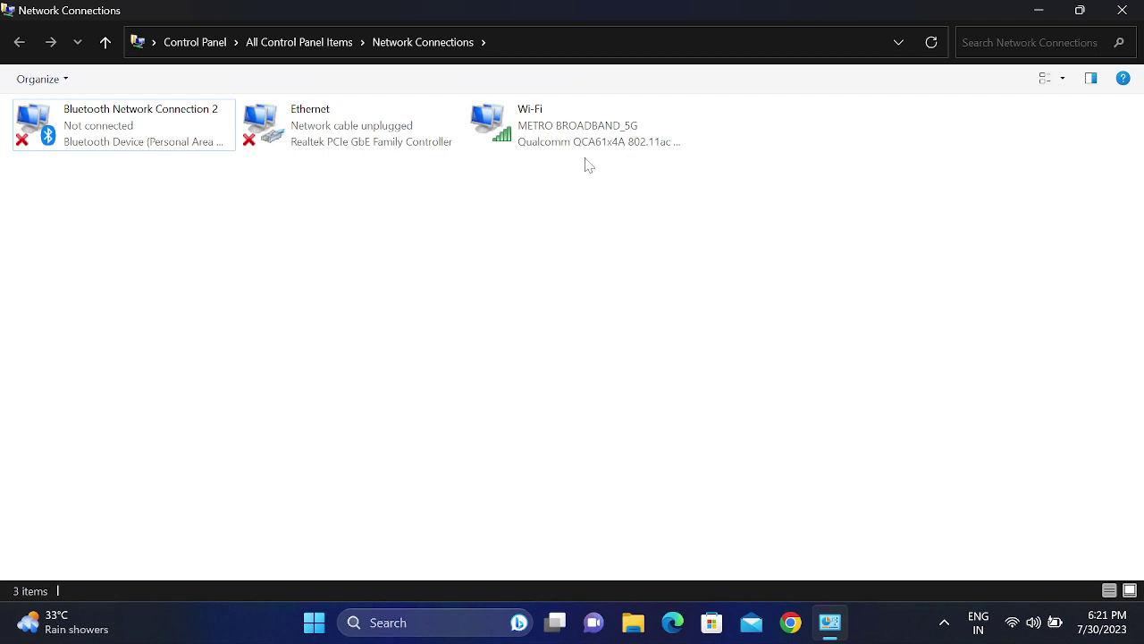
- Run the Diagnose troubleshooter on the Wi-Fi connection
click(565, 132)
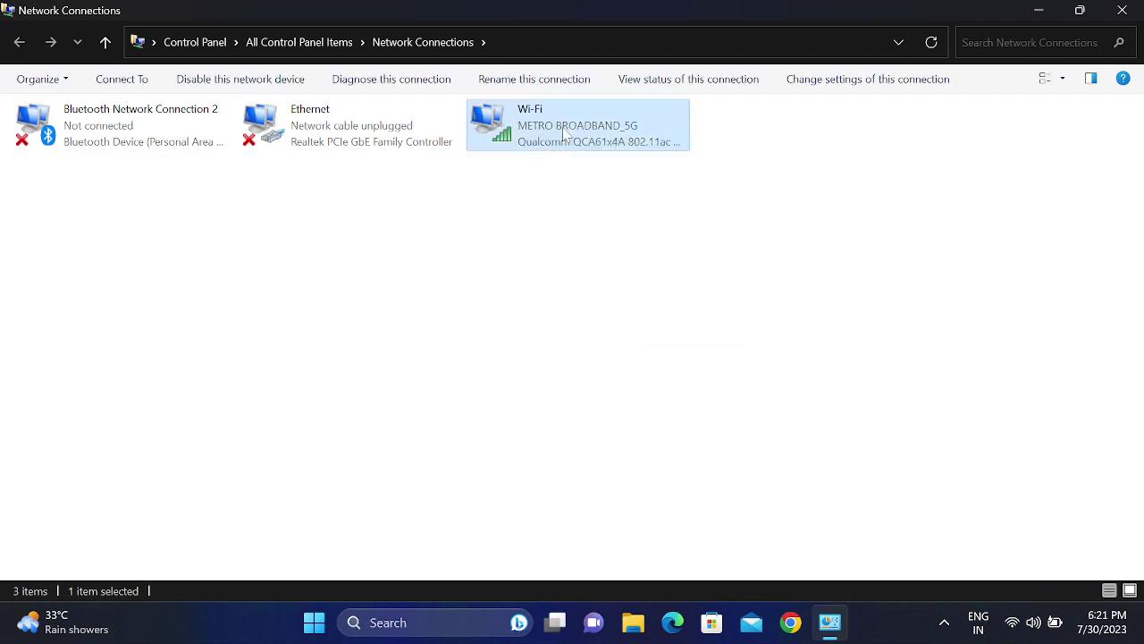
right_click(566, 133)
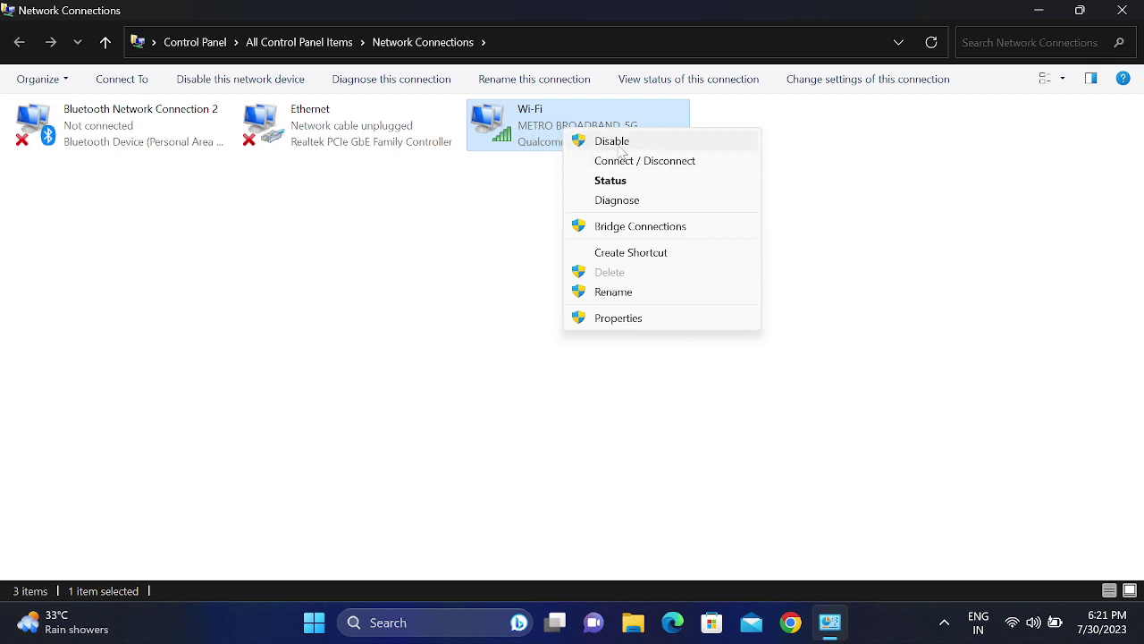
click(521, 177)
right_click(543, 119)
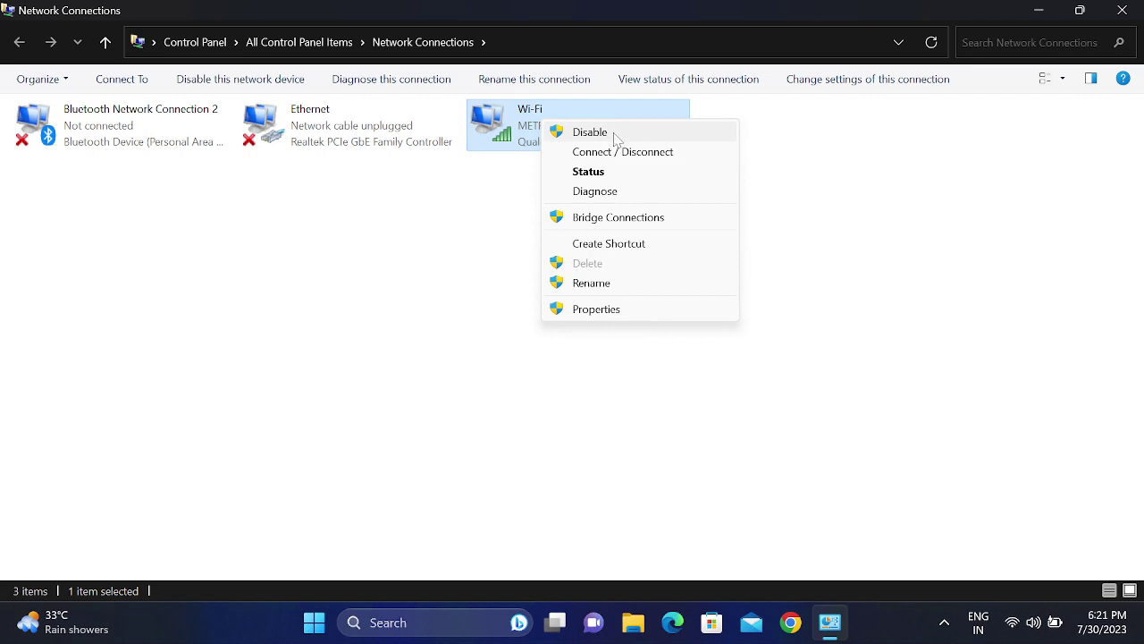
click(607, 193)
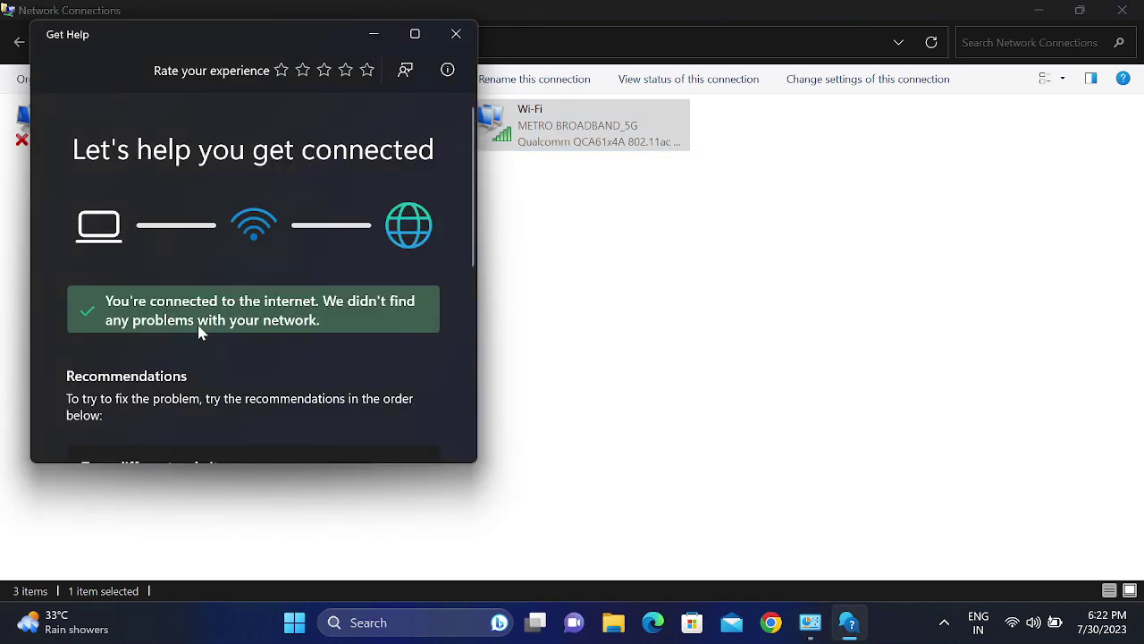
- Review the network diagnosis and its recommendations in Get Help, and close it
scroll(198, 332, down, 5)
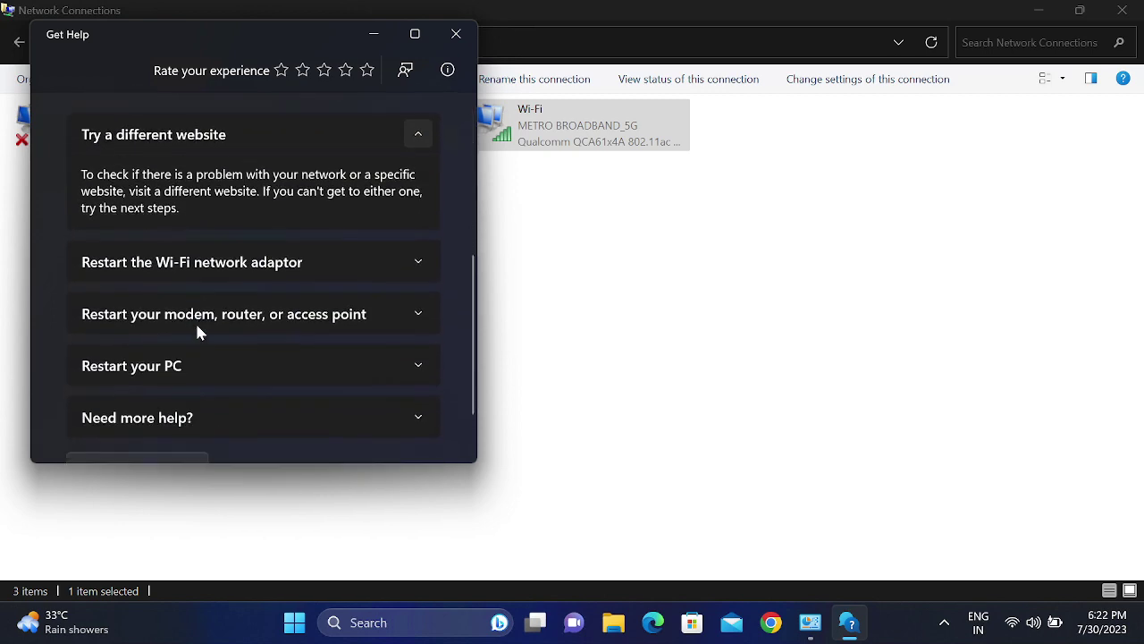
scroll(204, 286, up, 5)
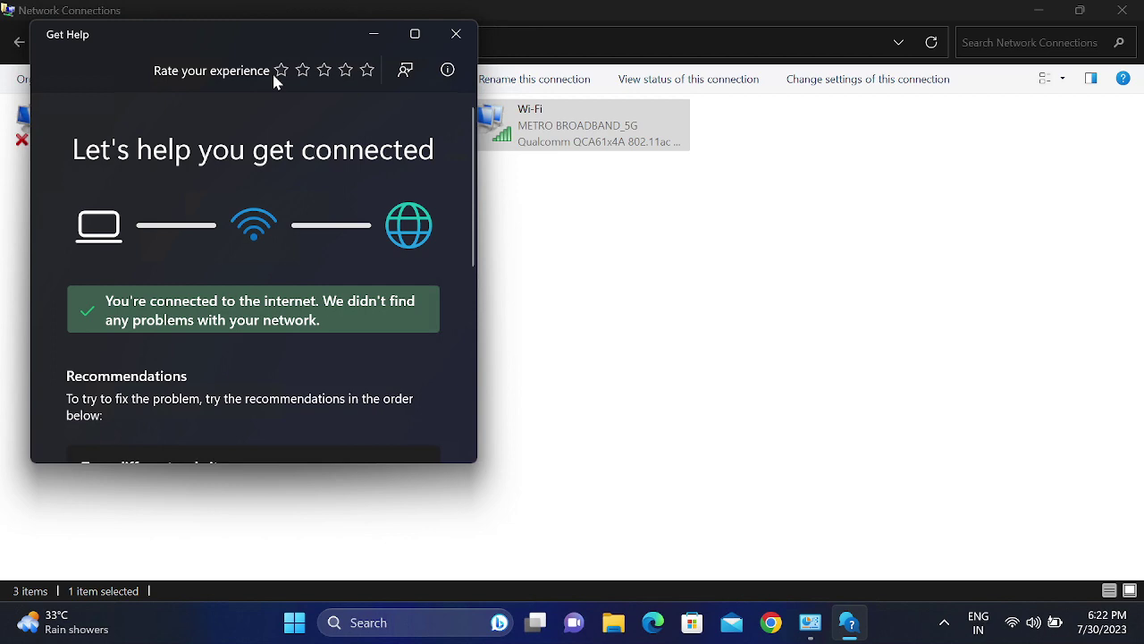
scroll(200, 254, down, 4)
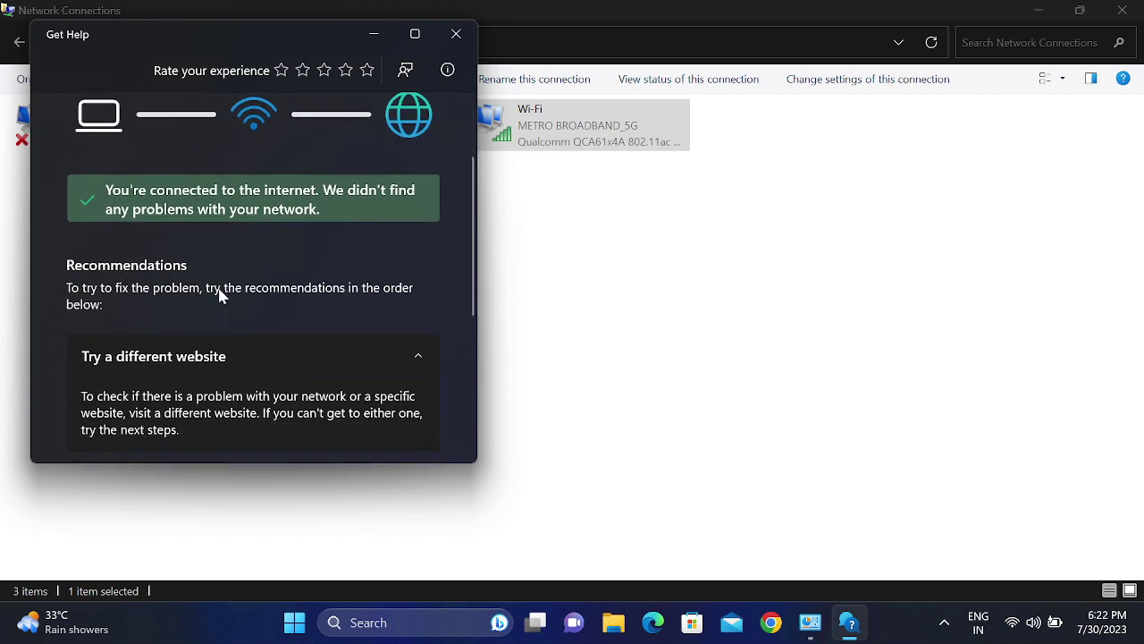
click(458, 34)
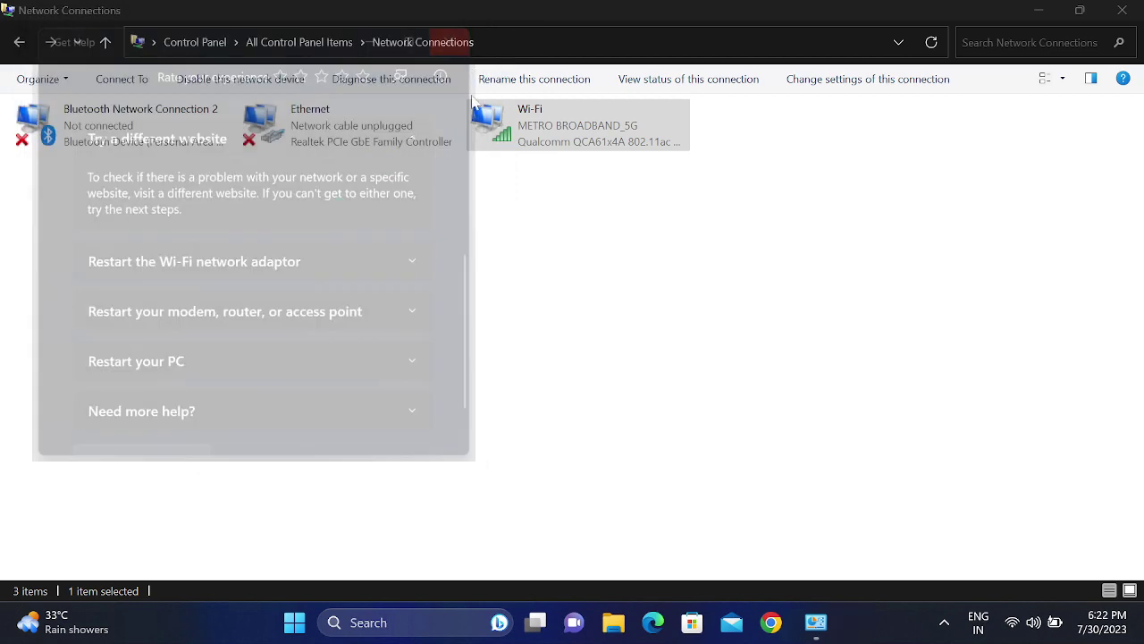
- Refresh the list of network connections several times and close the Network Connections window
right_click(546, 136)
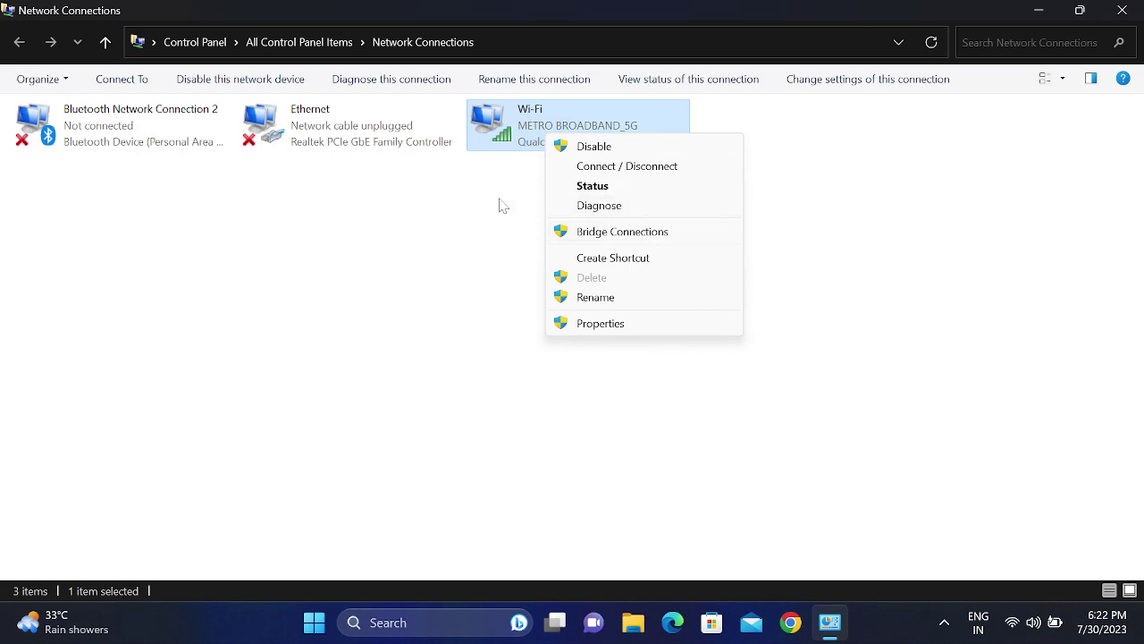
click(396, 209)
right_click(397, 210)
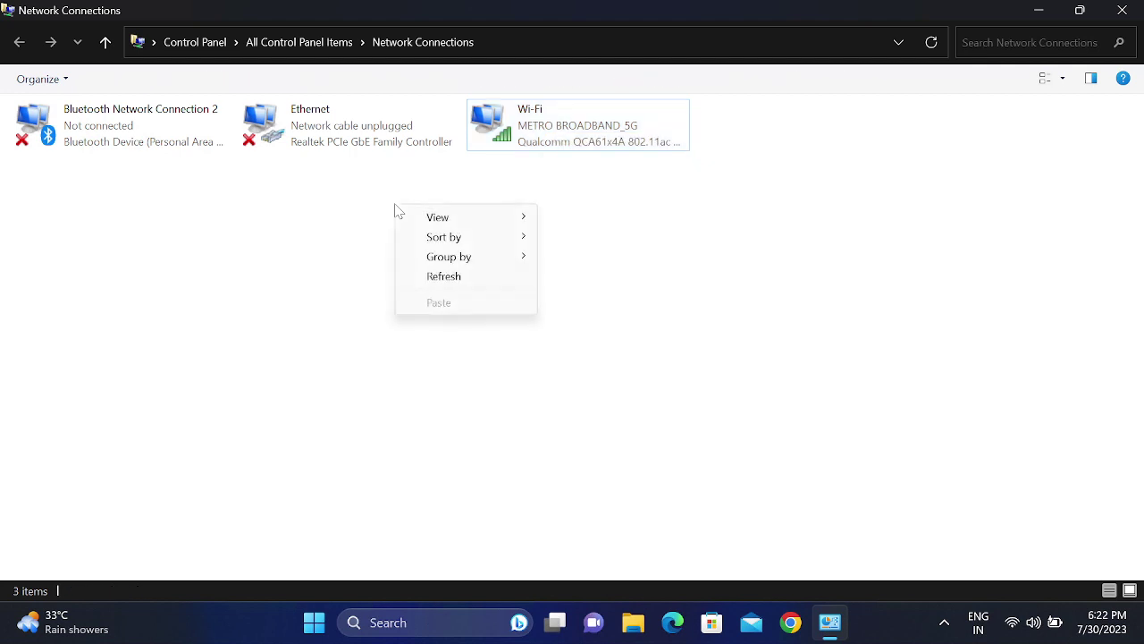
click(444, 279)
right_click(443, 261)
click(490, 331)
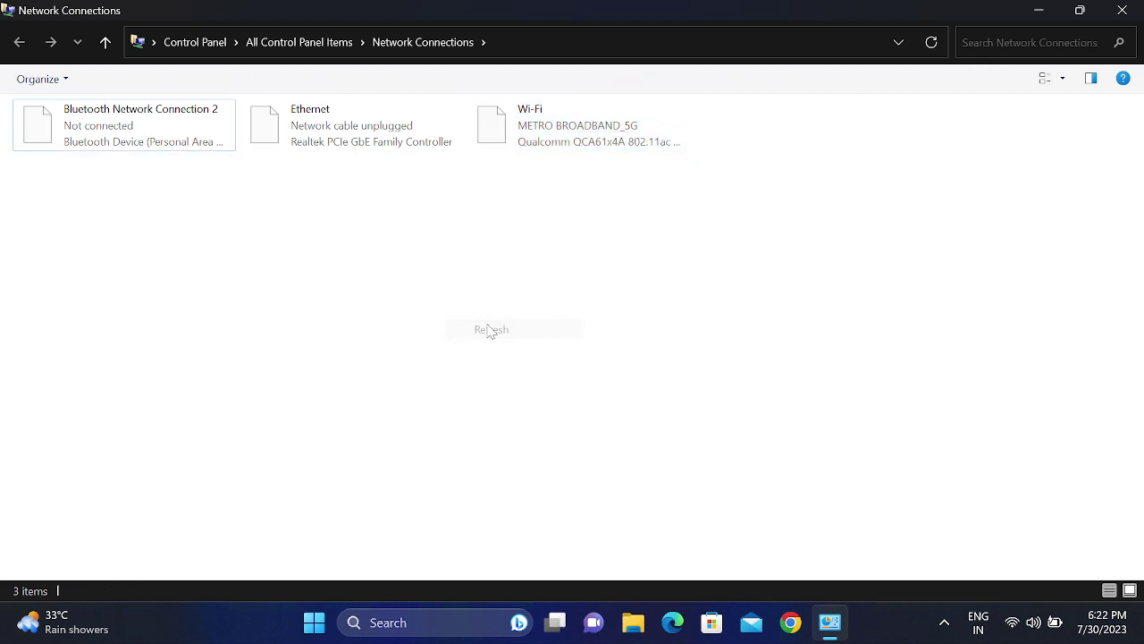
right_click(452, 232)
click(499, 305)
click(1123, 12)
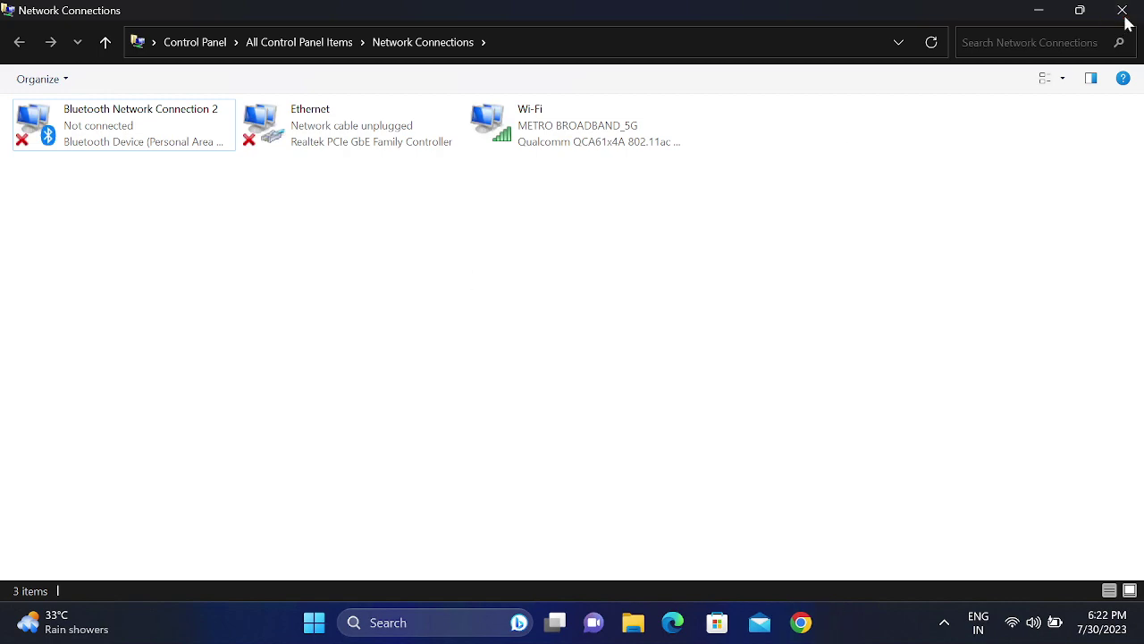
- Search for and open Device Manager, and expand the Network adapters category
click(437, 625)
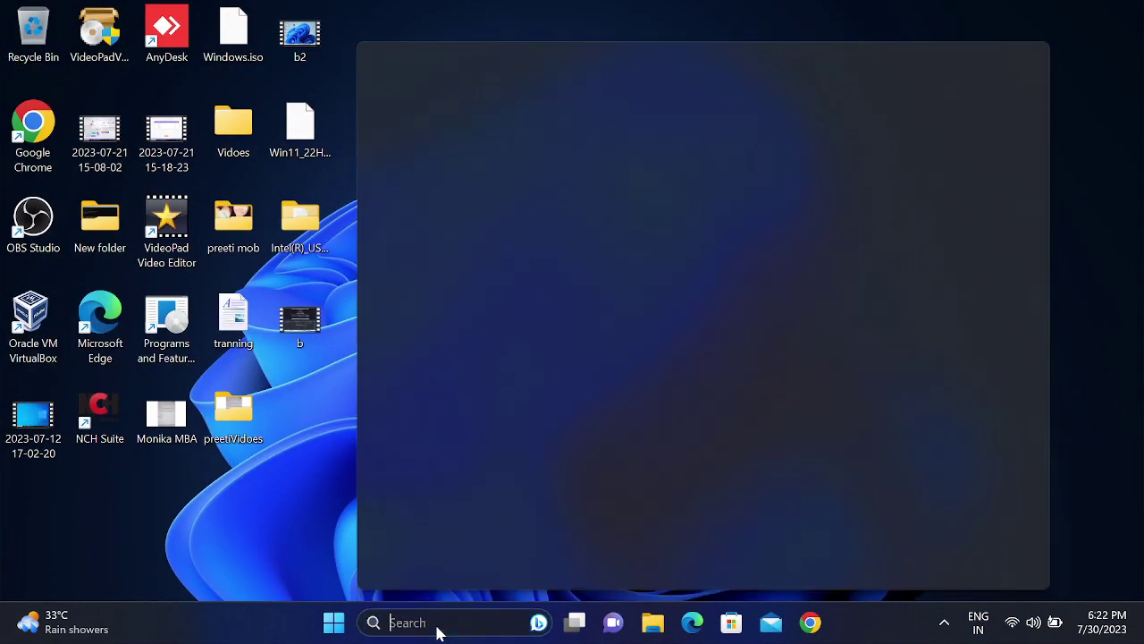
text(device Manager)
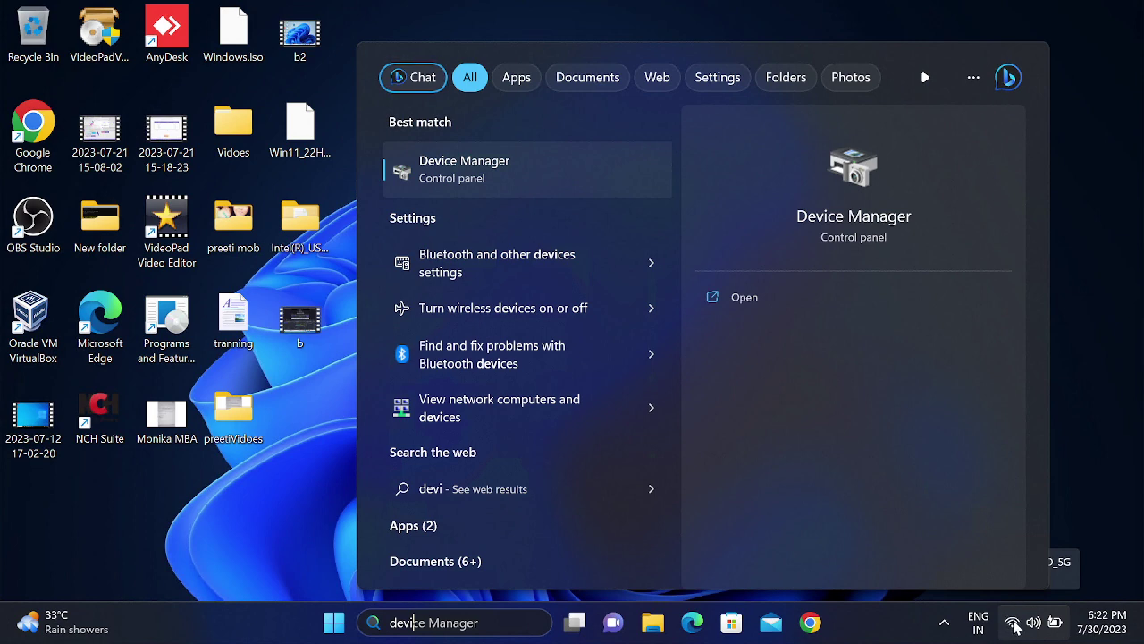
click(472, 179)
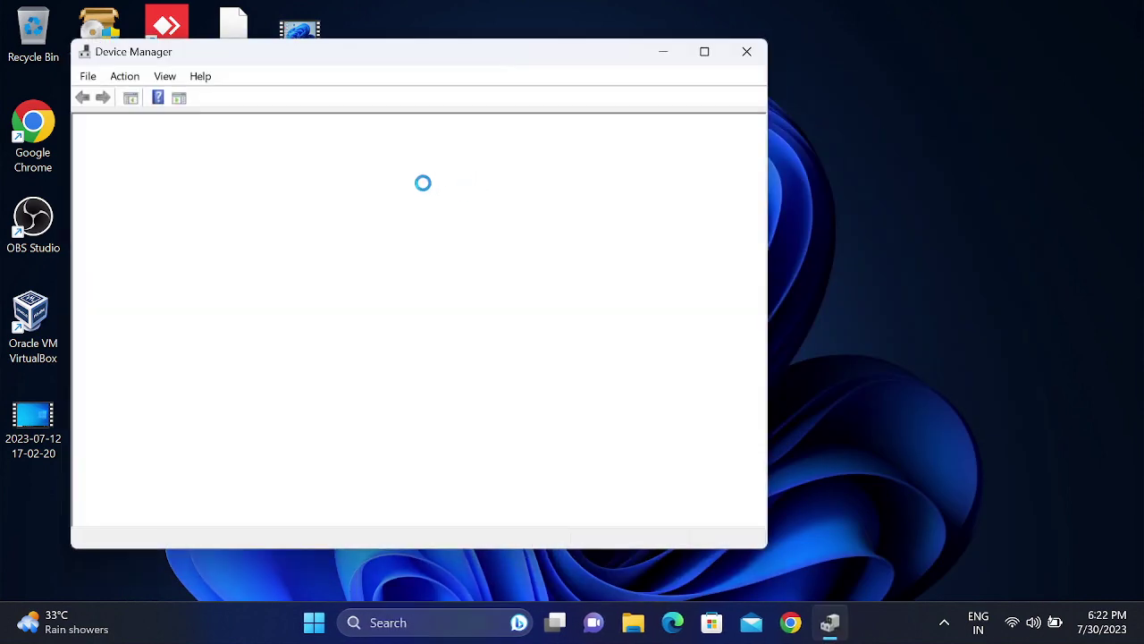
drag(367, 59, 561, 58)
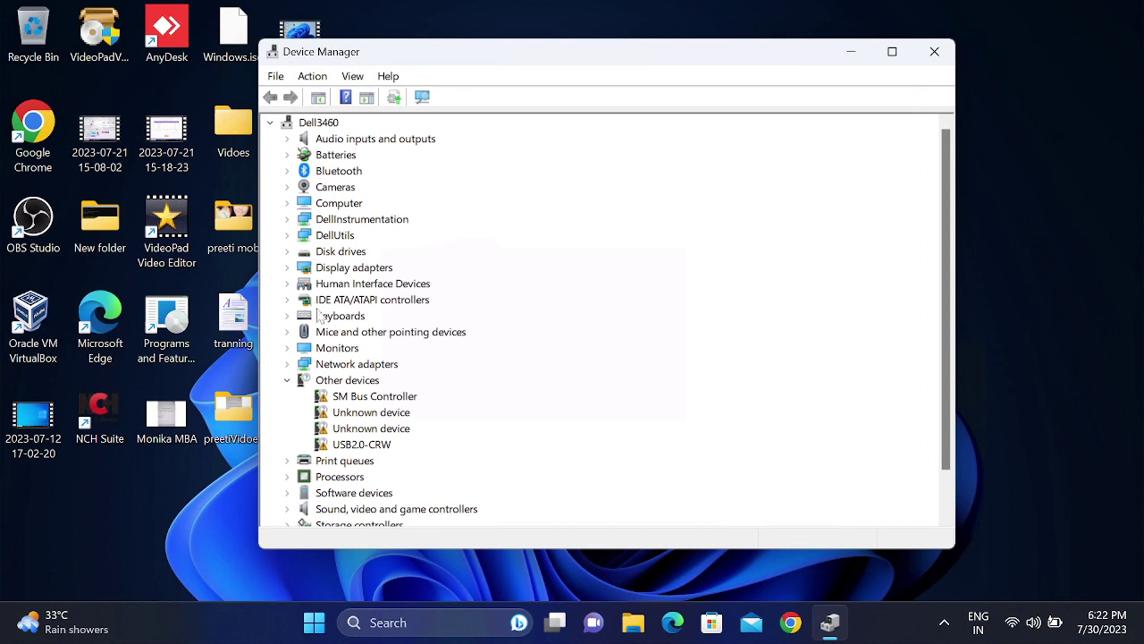
click(294, 366)
scroll(395, 358, down, 2)
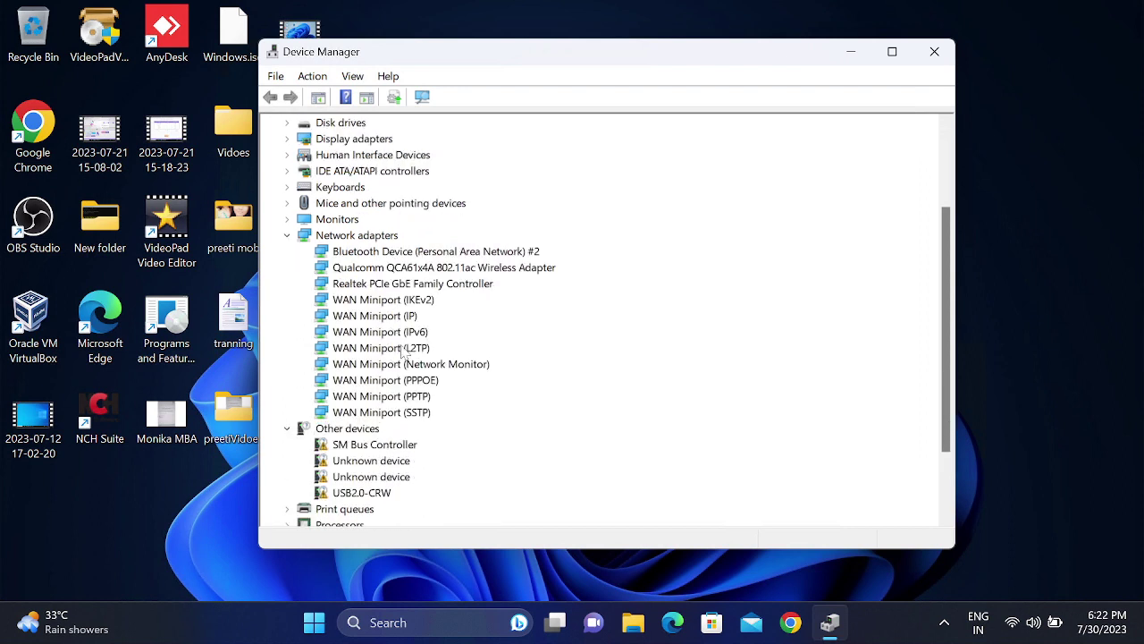
- Update the Qualcomm QCA61x4A 802.11ac Wireless Adapter driver by choosing the first compatible model from the drivers available on the computer
click(388, 271)
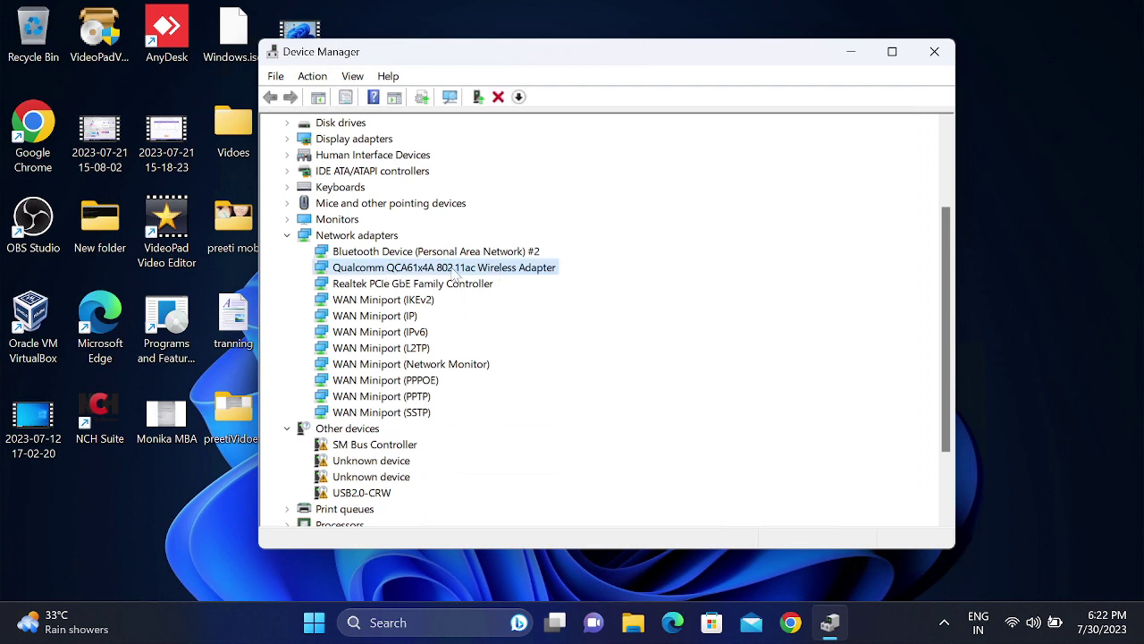
right_click(454, 273)
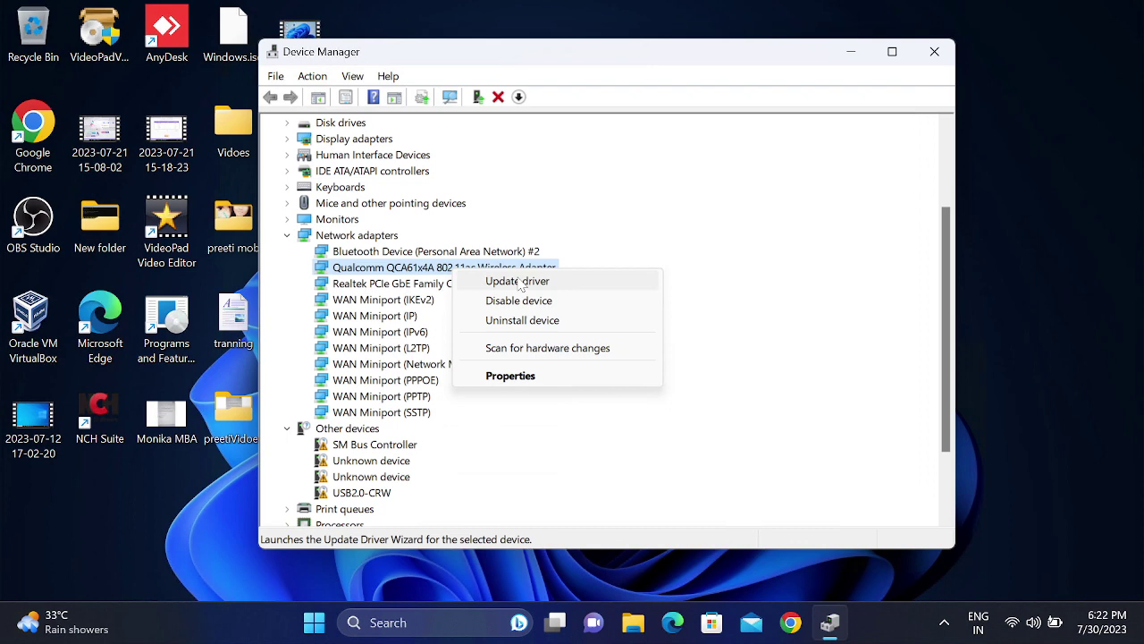
click(519, 282)
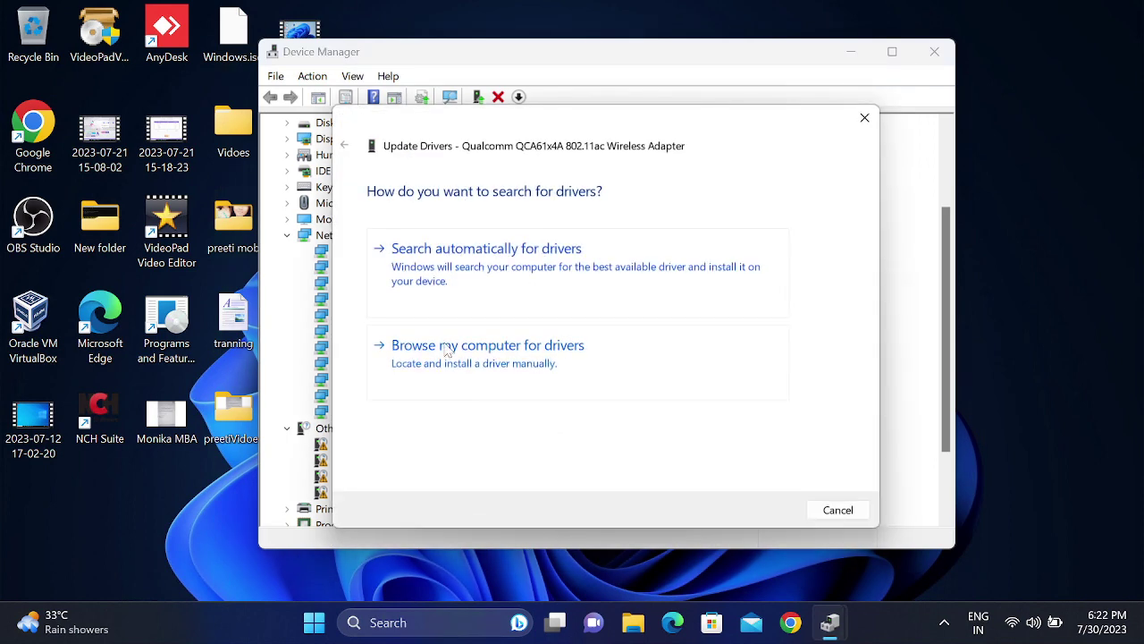
click(451, 350)
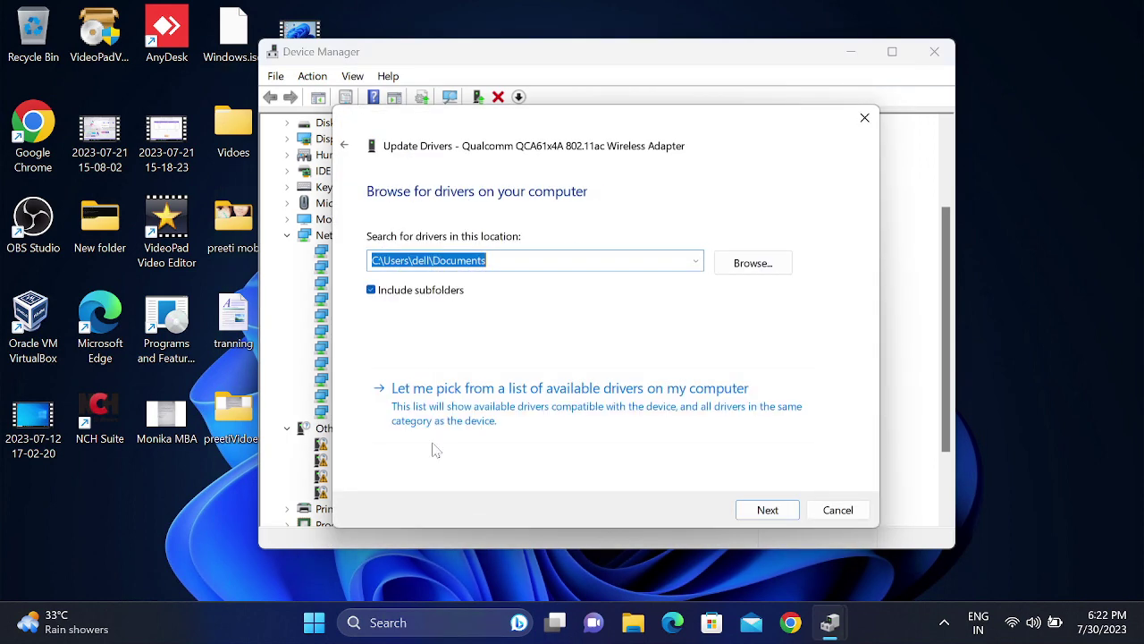
click(483, 419)
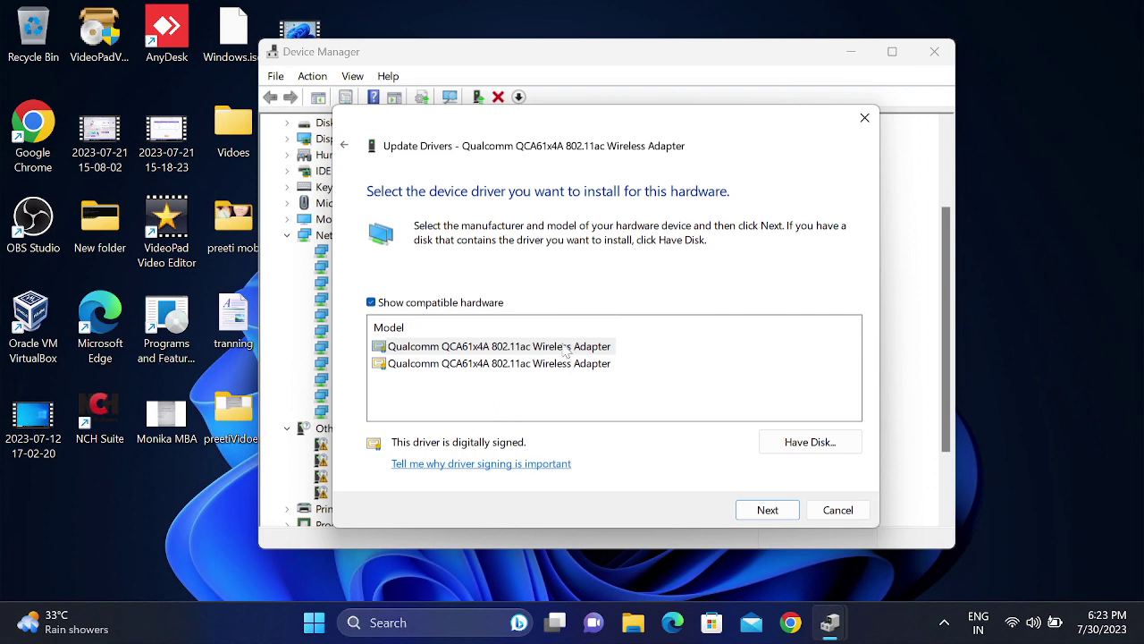
click(529, 349)
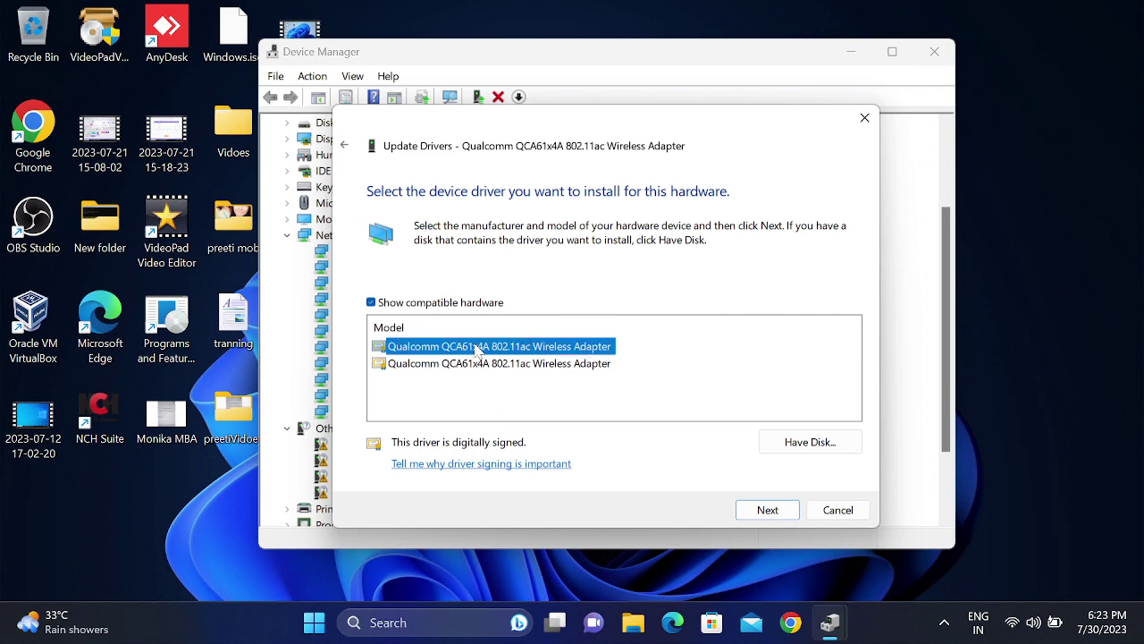
click(768, 511)
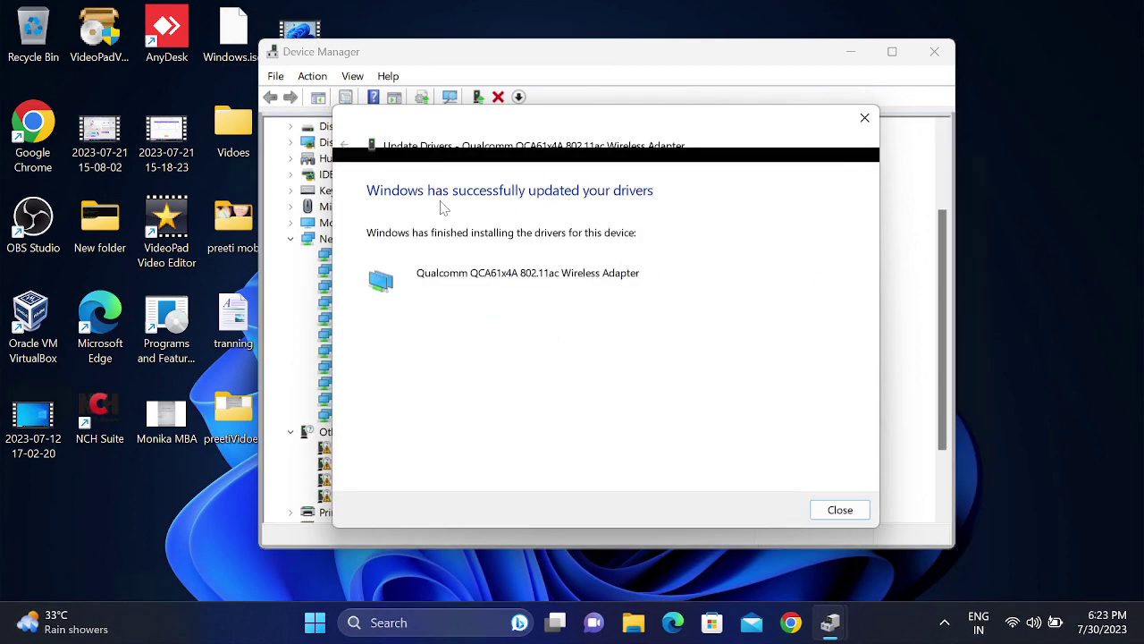
click(839, 511)
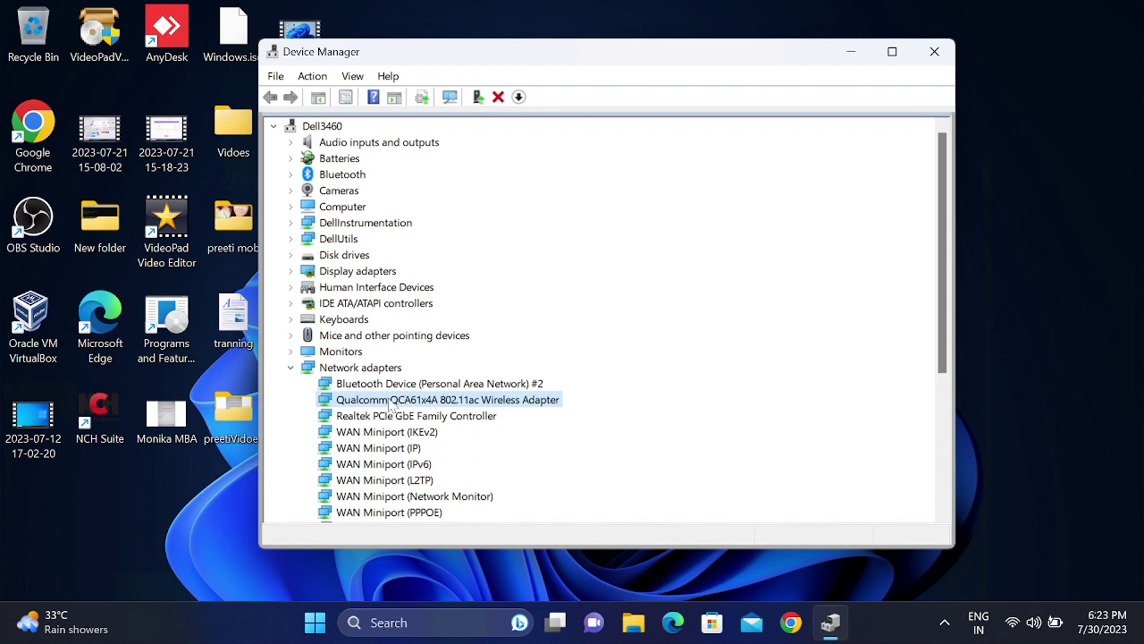
right_click(391, 404)
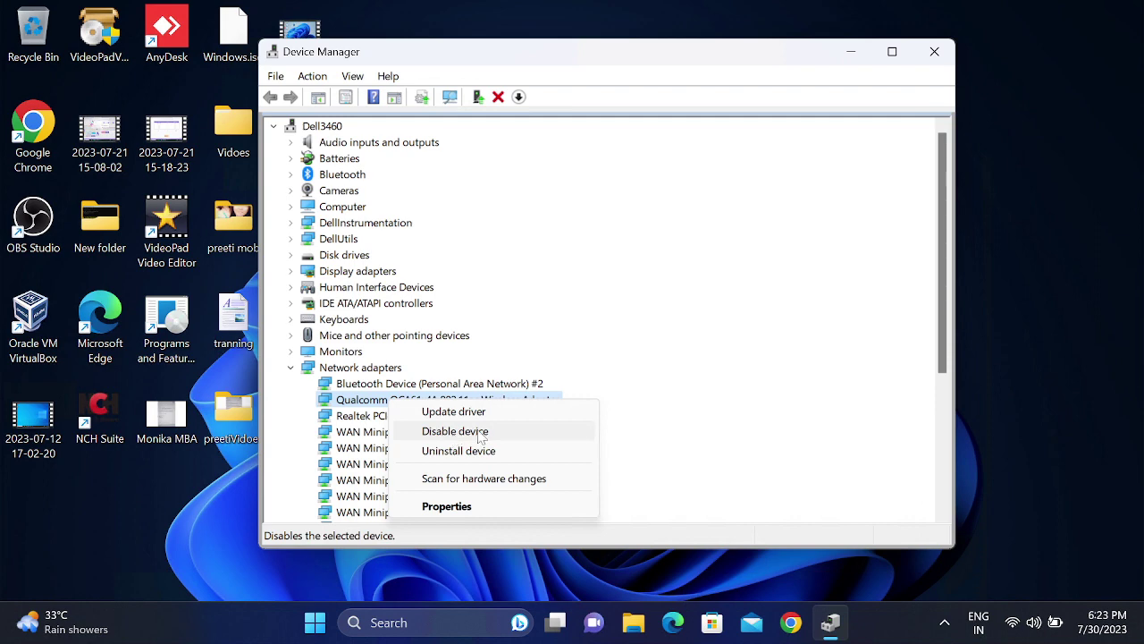
click(457, 451)
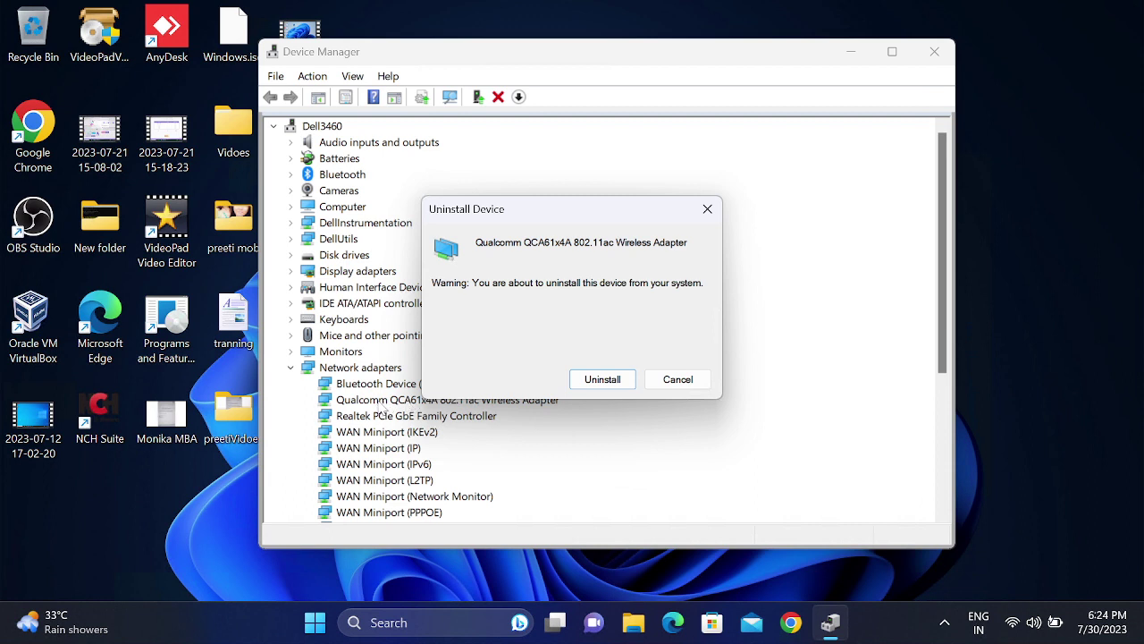
click(707, 211)
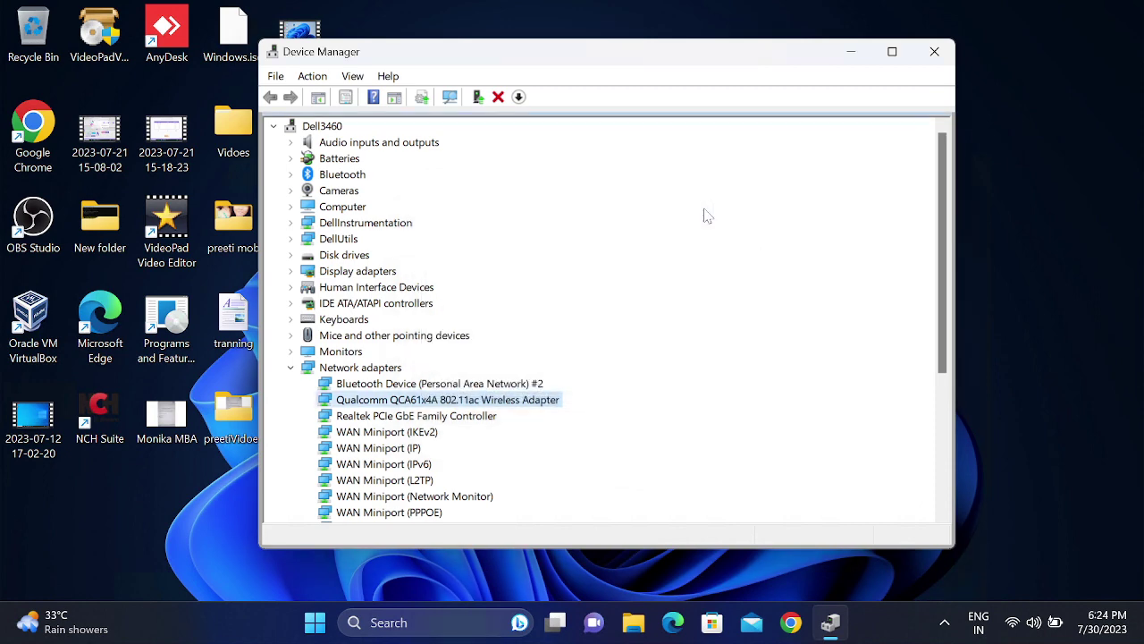
- Collapse the Network adapters category, close Device Manager, and open Control Panel with the Run command "control"
click(291, 368)
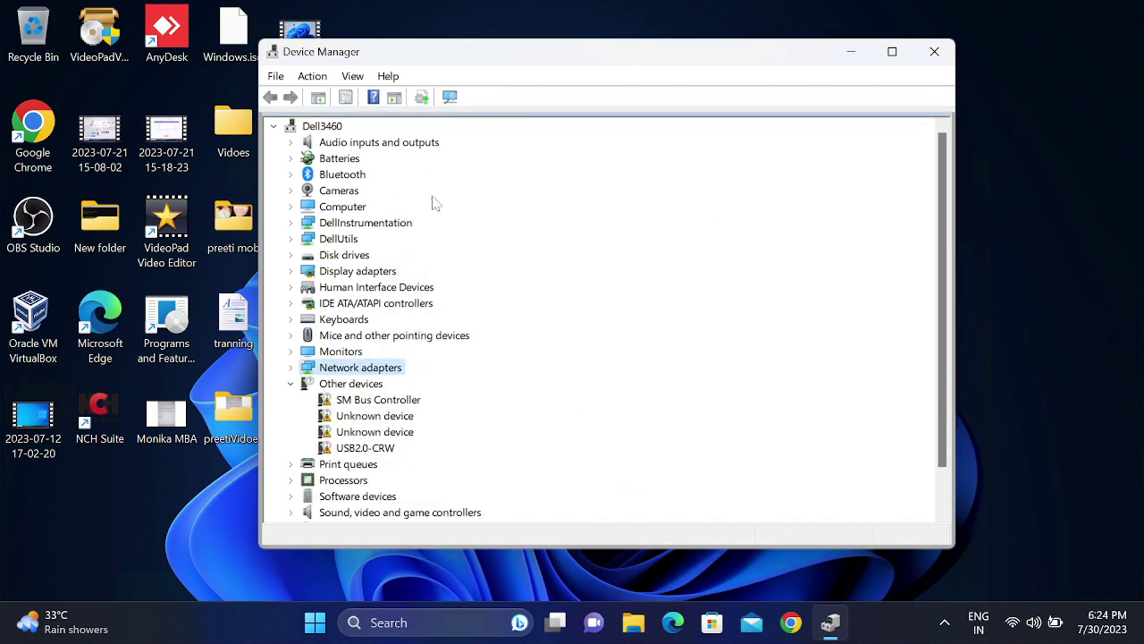
click(936, 51)
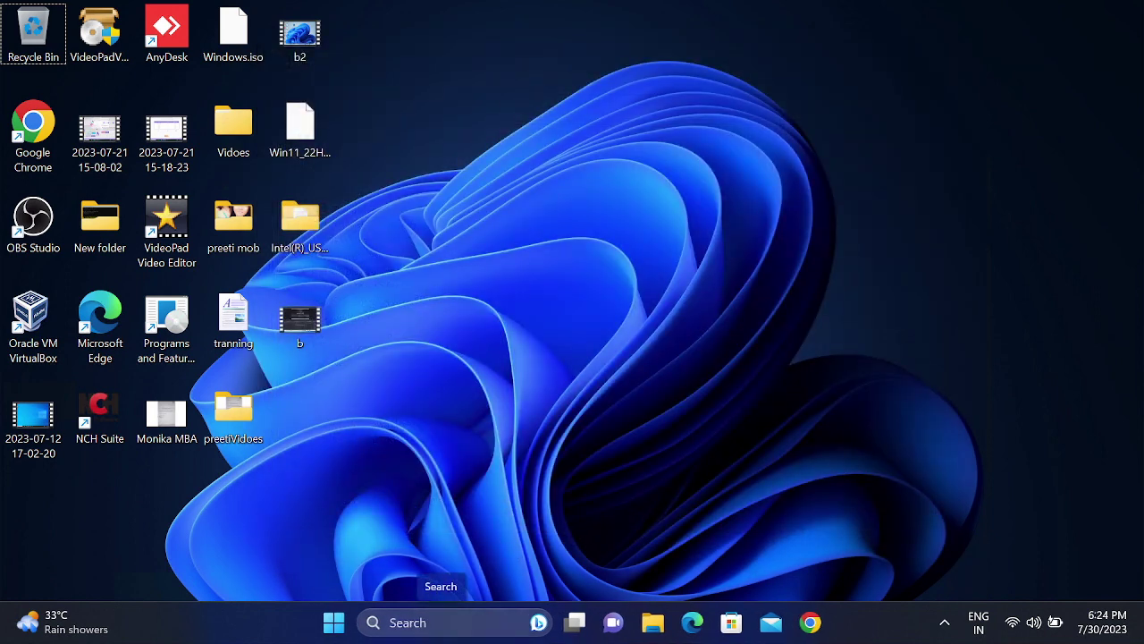
key(super+r)
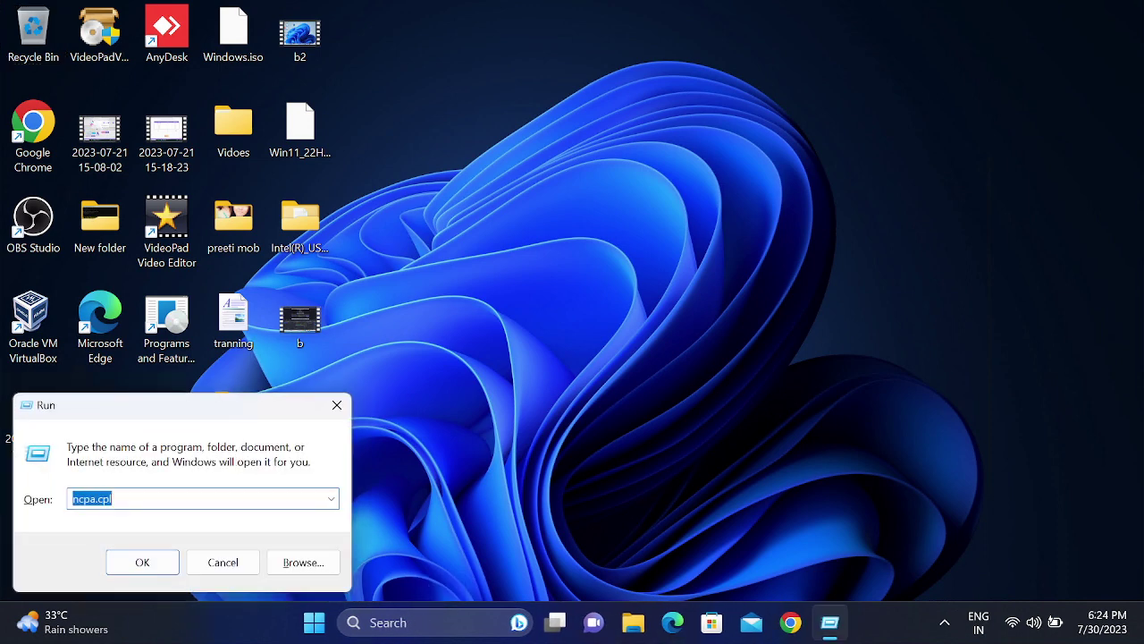
text(contr)
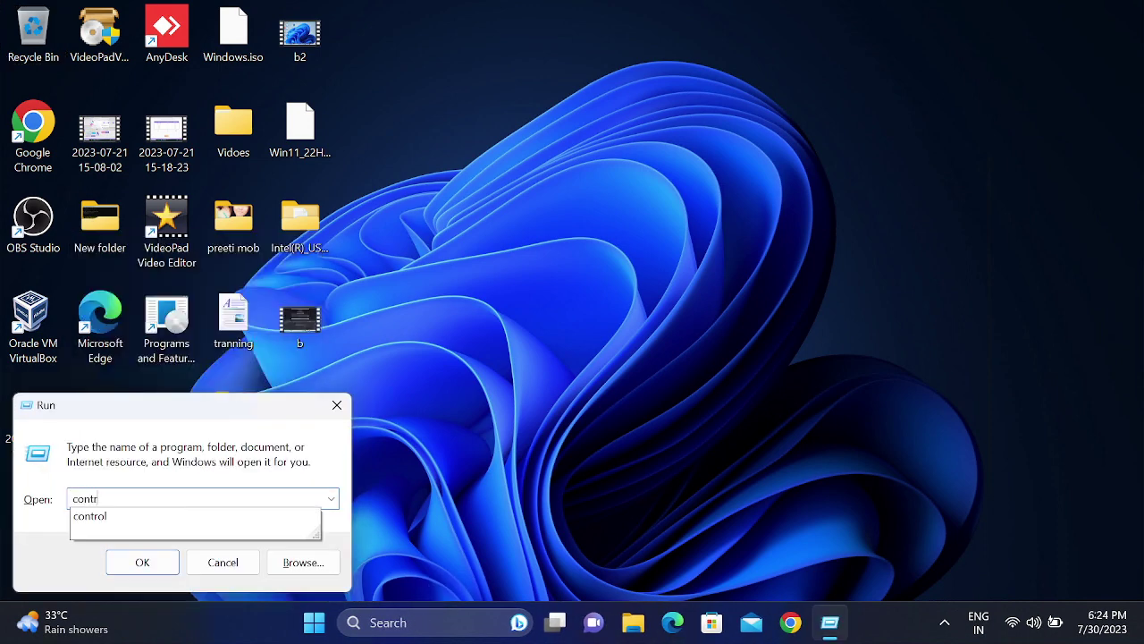
key(Down)
key(Return)
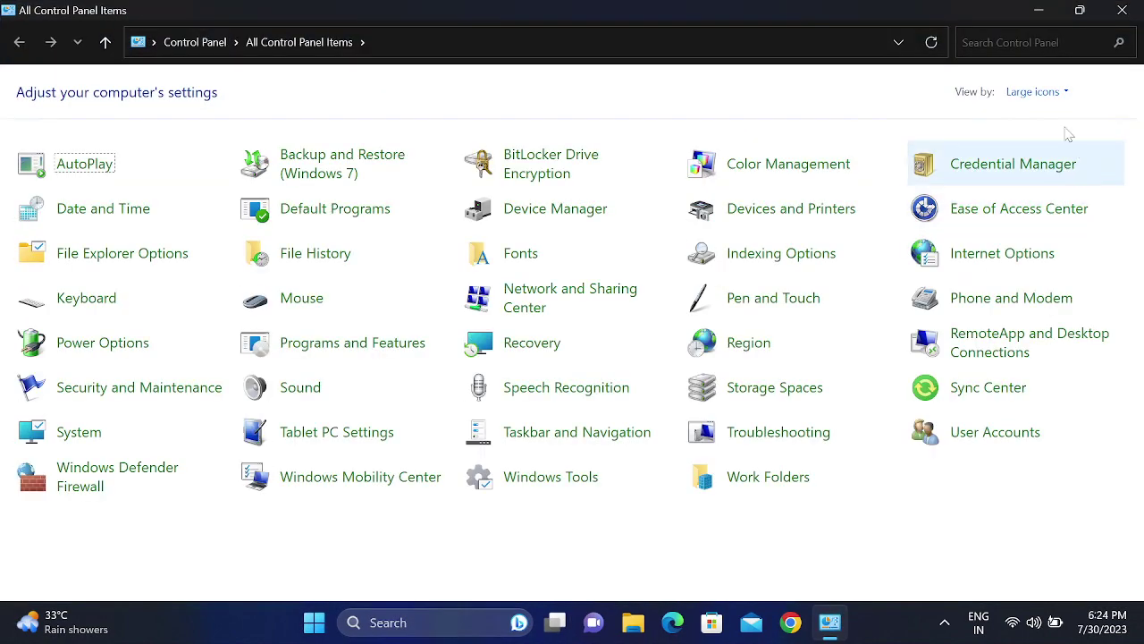
- Switch the Control Panel view to Small icons and back to Large icons
click(1037, 91)
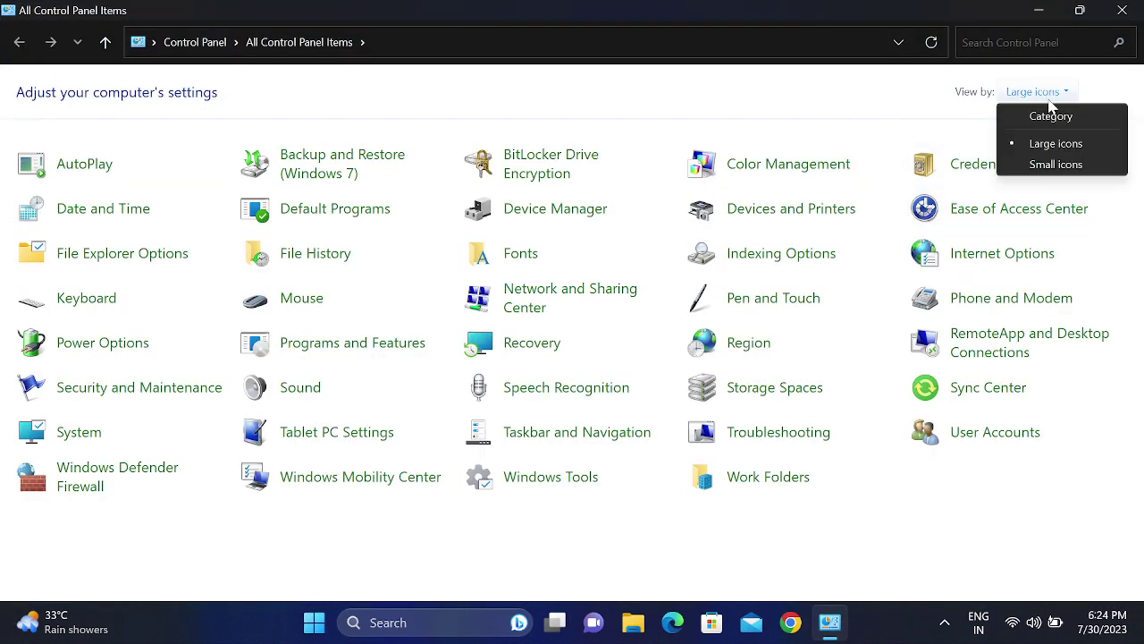
click(1051, 163)
click(1035, 92)
click(1039, 140)
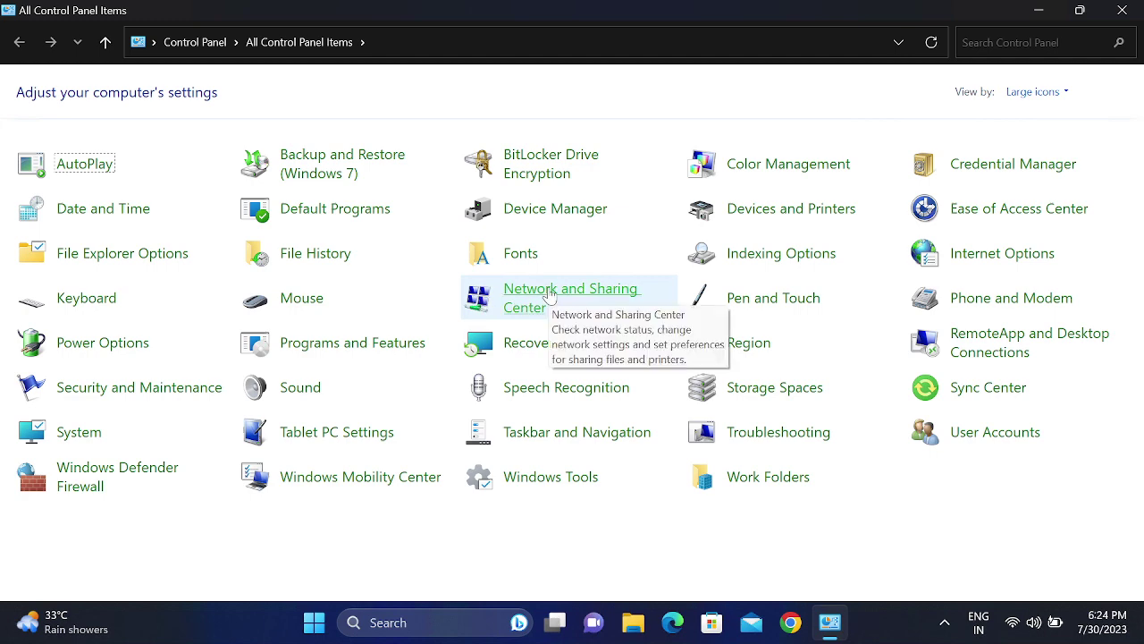
- Open Internet Options, restore the advanced settings to their defaults and apply the change
click(976, 259)
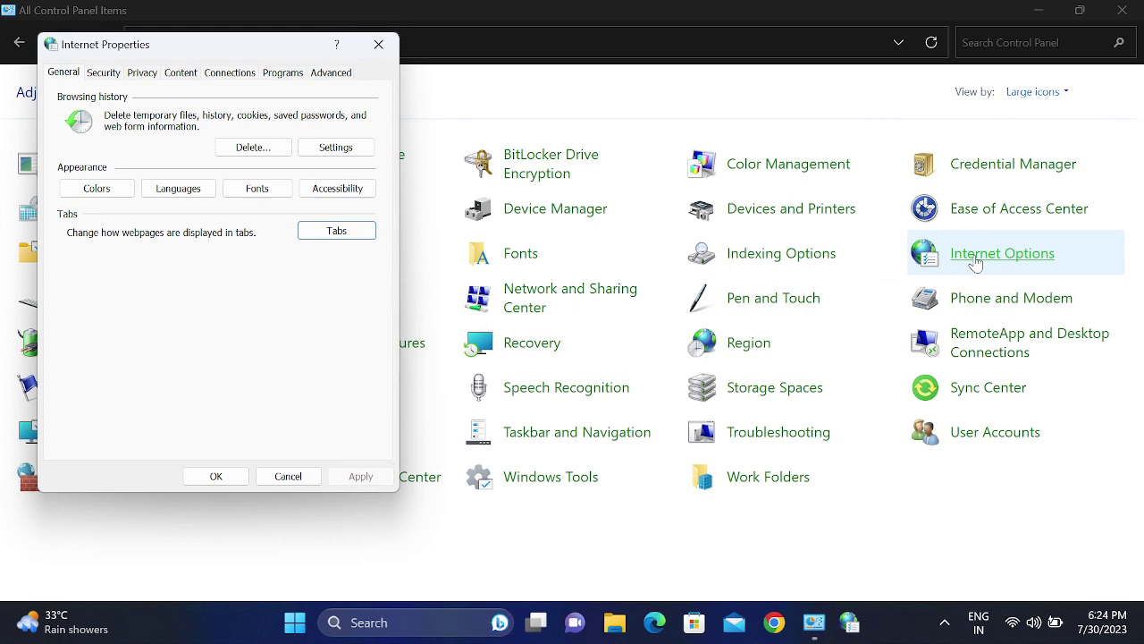
drag(229, 50, 290, 58)
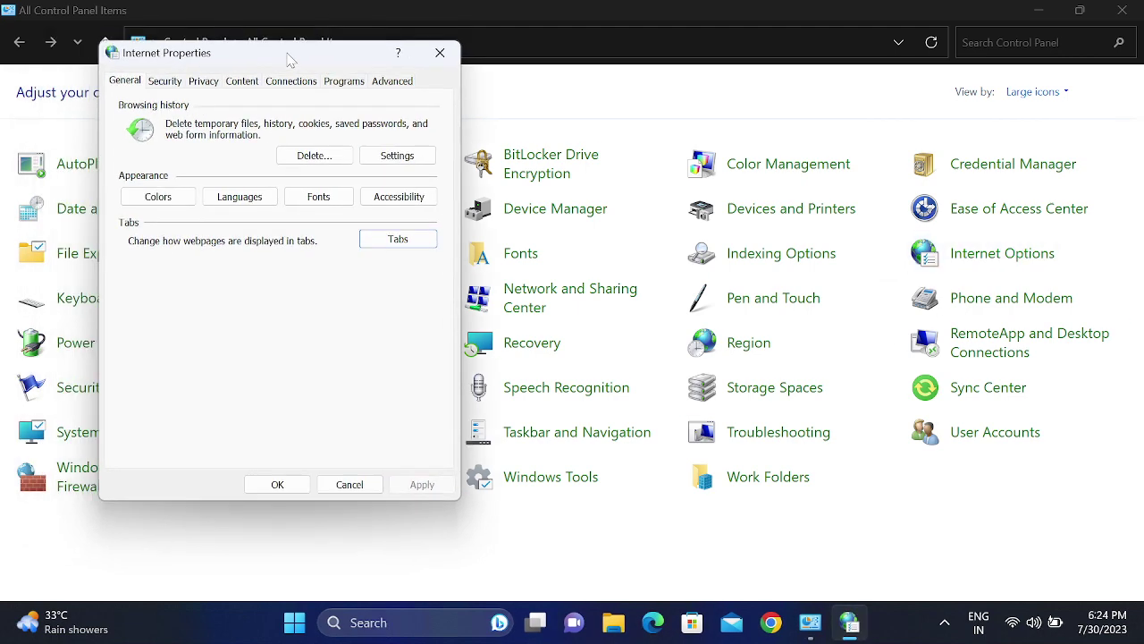
click(389, 82)
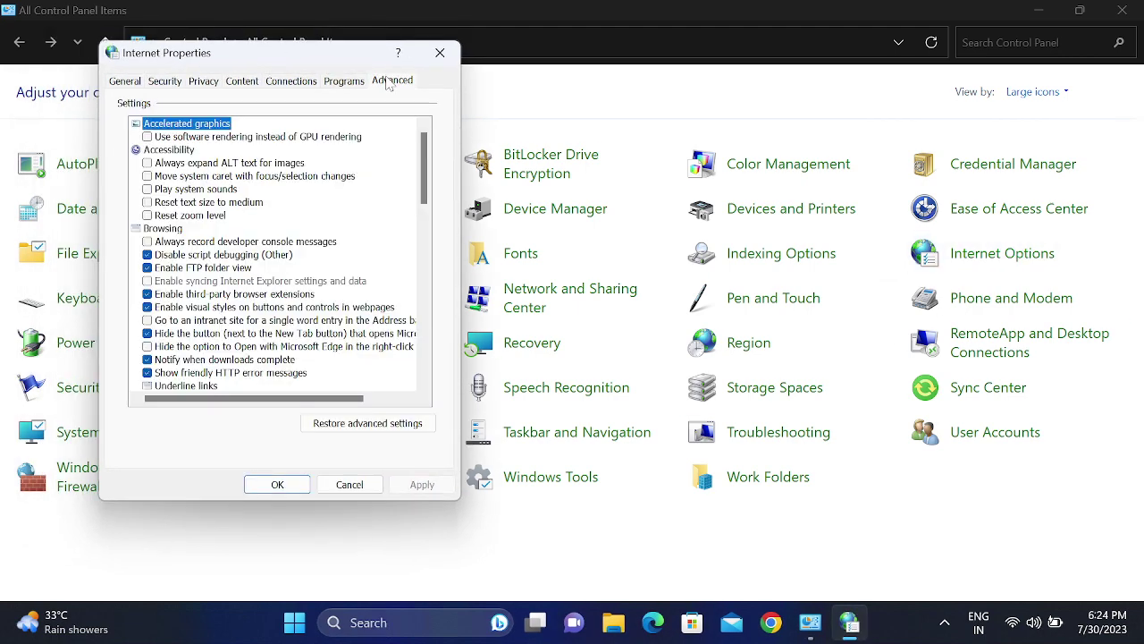
click(368, 426)
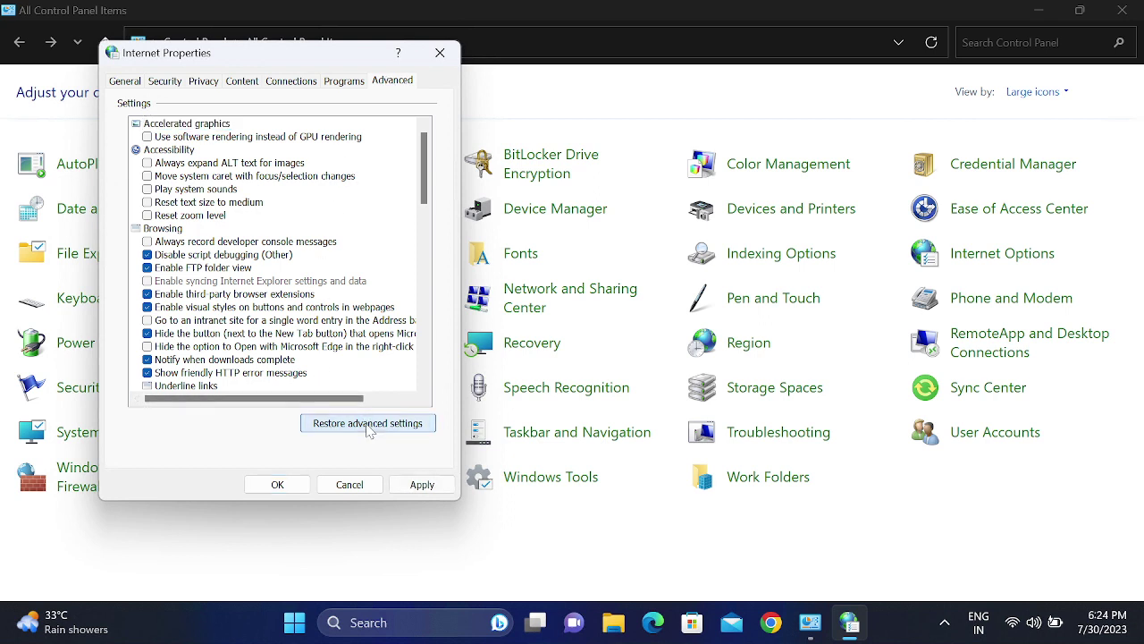
click(423, 486)
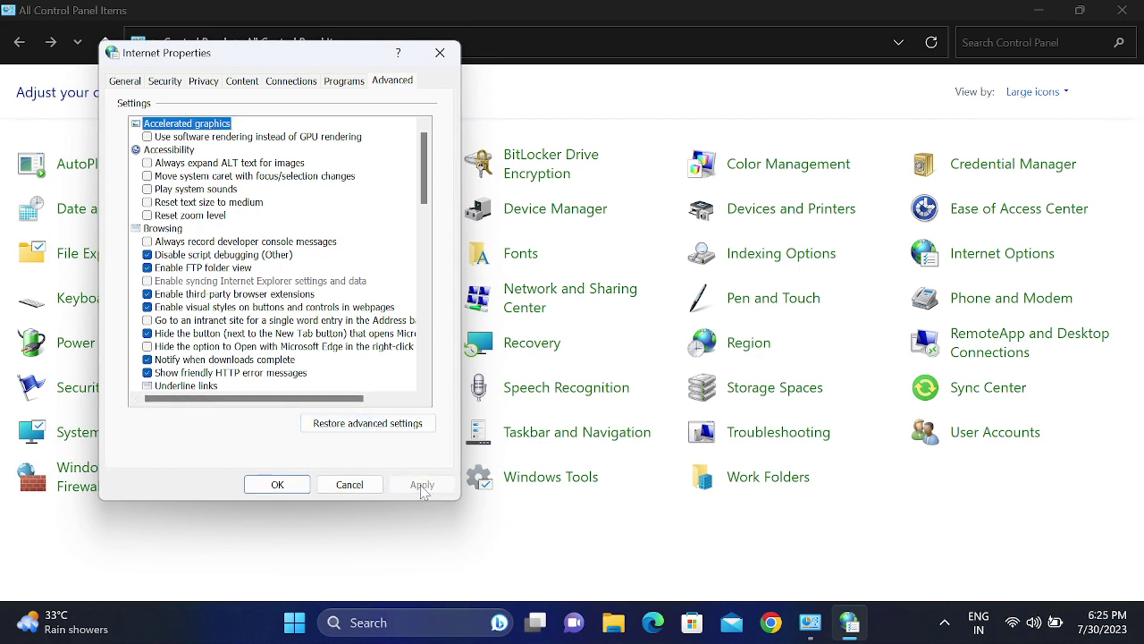
- Check the automatic configuration and proxy options in the LAN settings and accept them
click(283, 87)
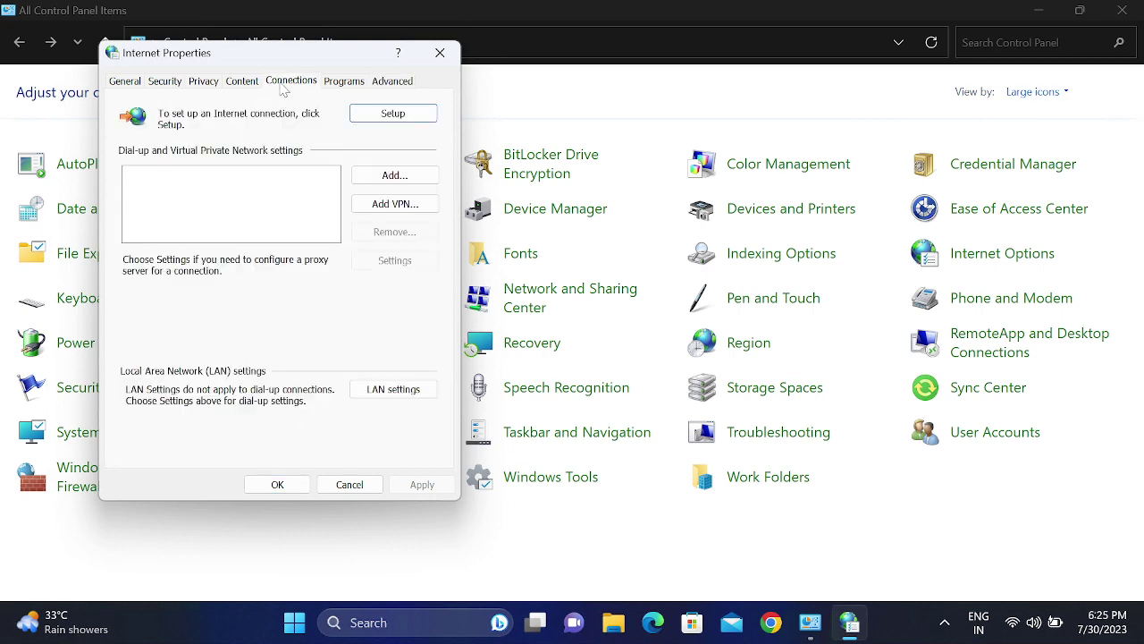
click(395, 391)
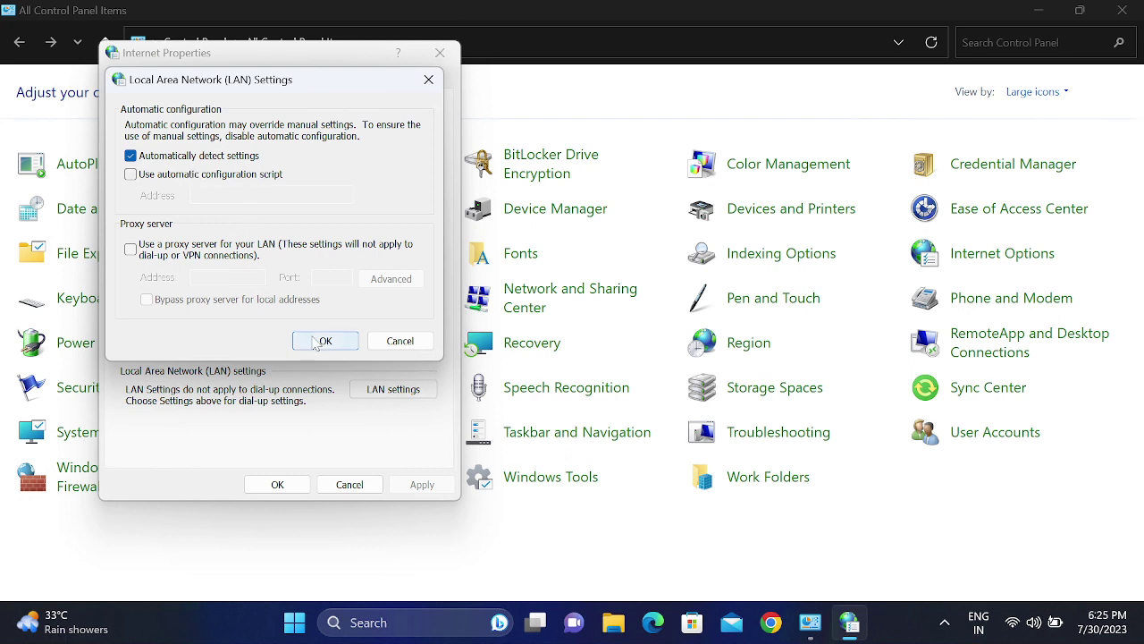
click(322, 342)
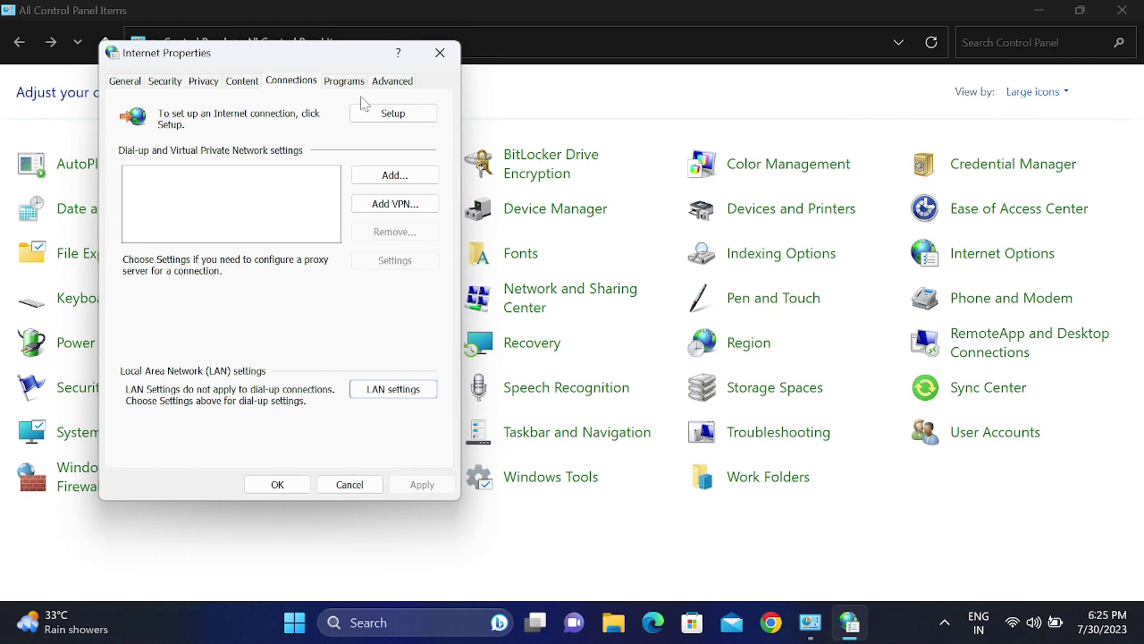
- Return to the General settings of Internet Properties, and close the dialog and Control Panel
click(169, 82)
click(138, 86)
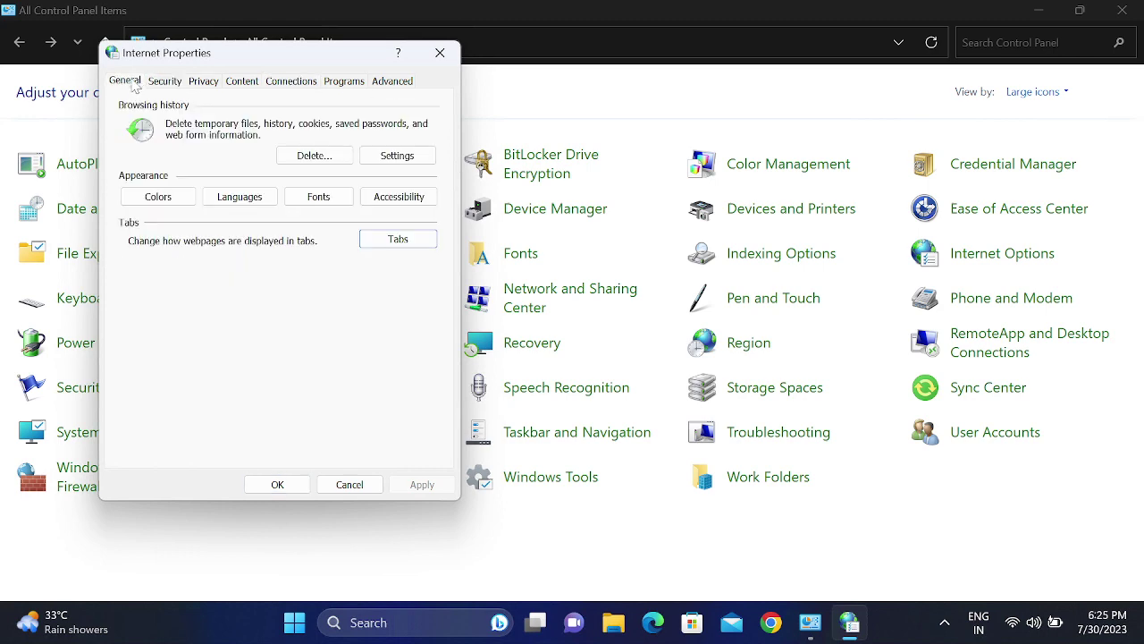
click(440, 56)
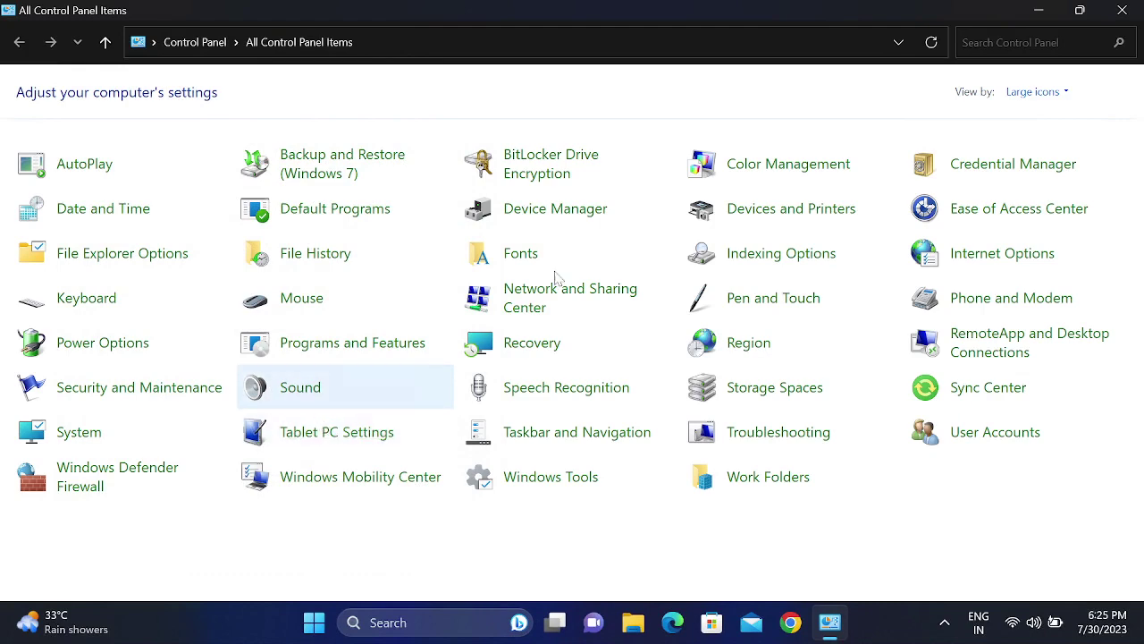
click(1117, 11)
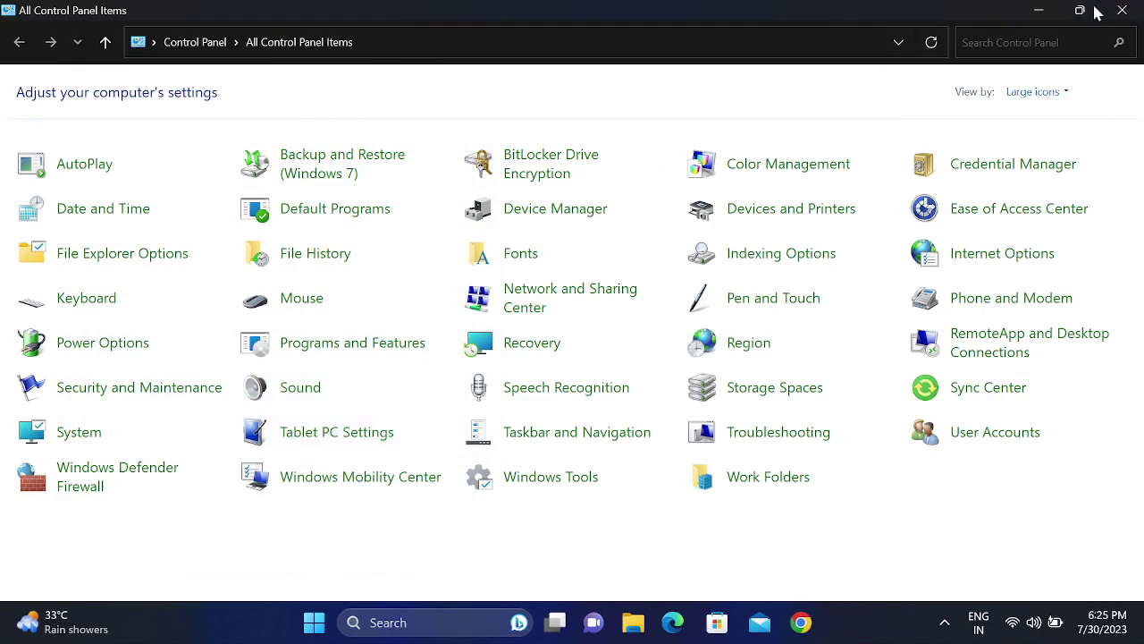
- Search for "network reset", examine the Network reset page in Settings, and close it
click(425, 623)
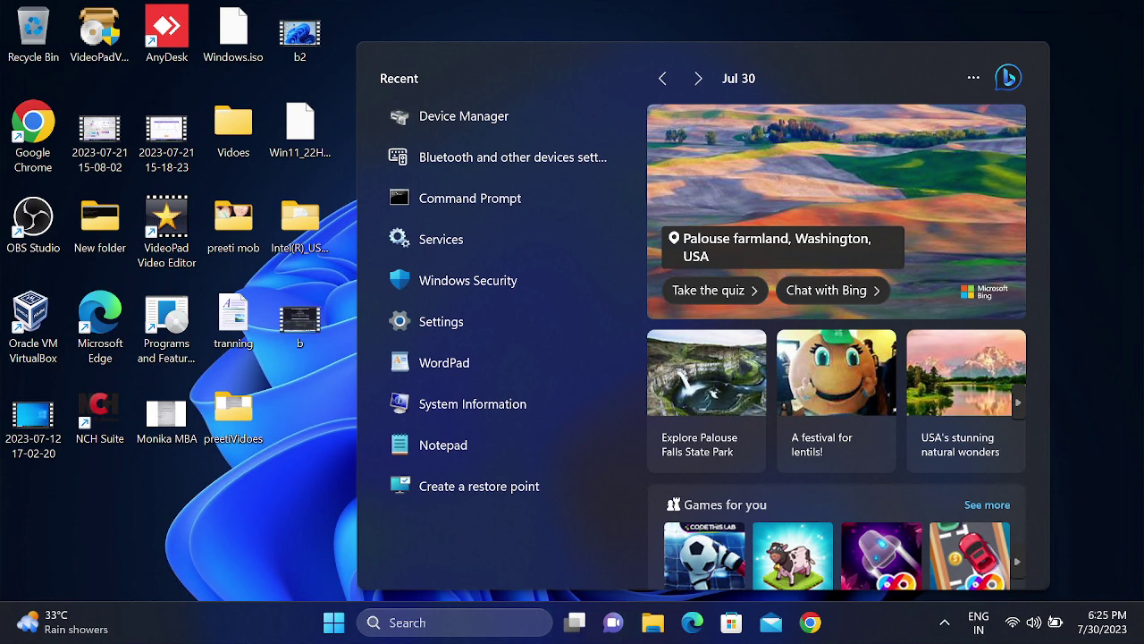
text(net)
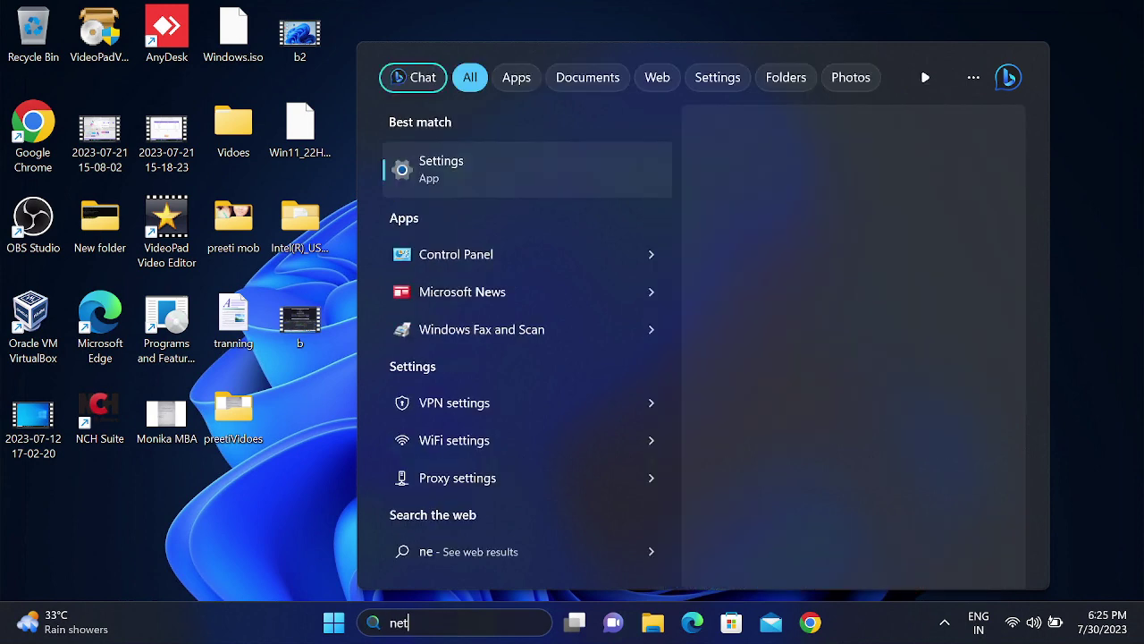
text(work)
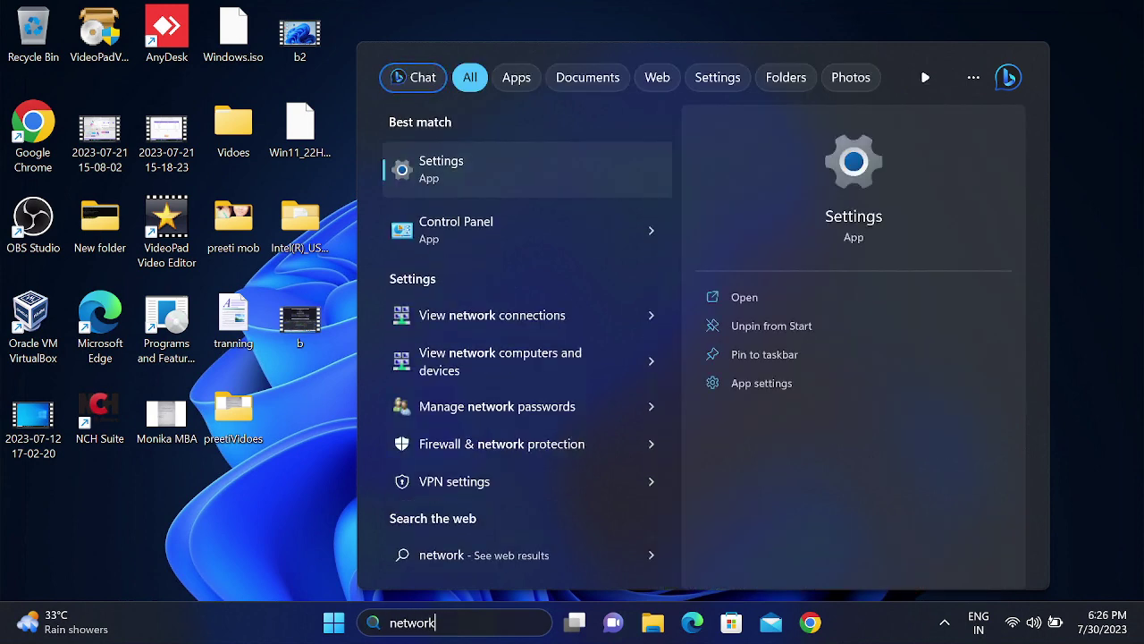
text( re)
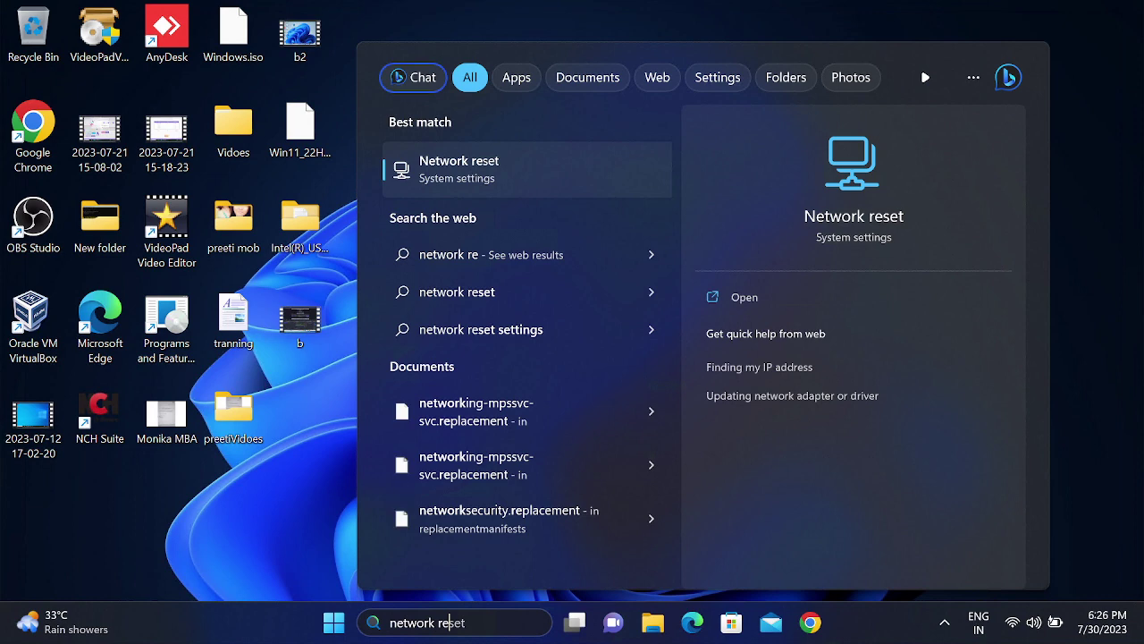
click(490, 180)
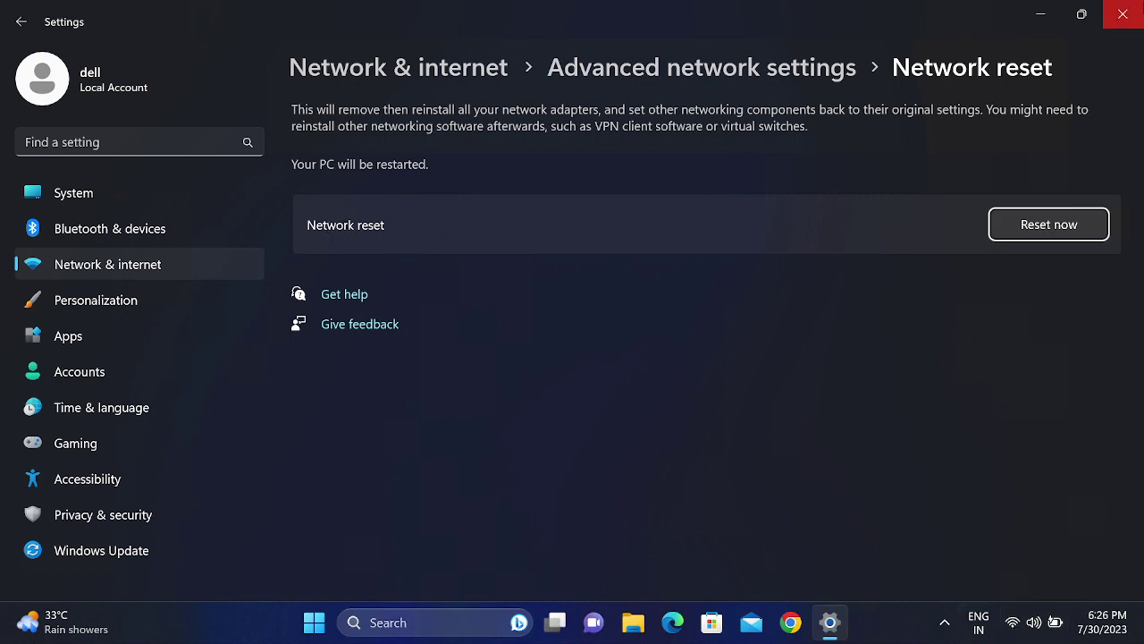
click(1142, 13)
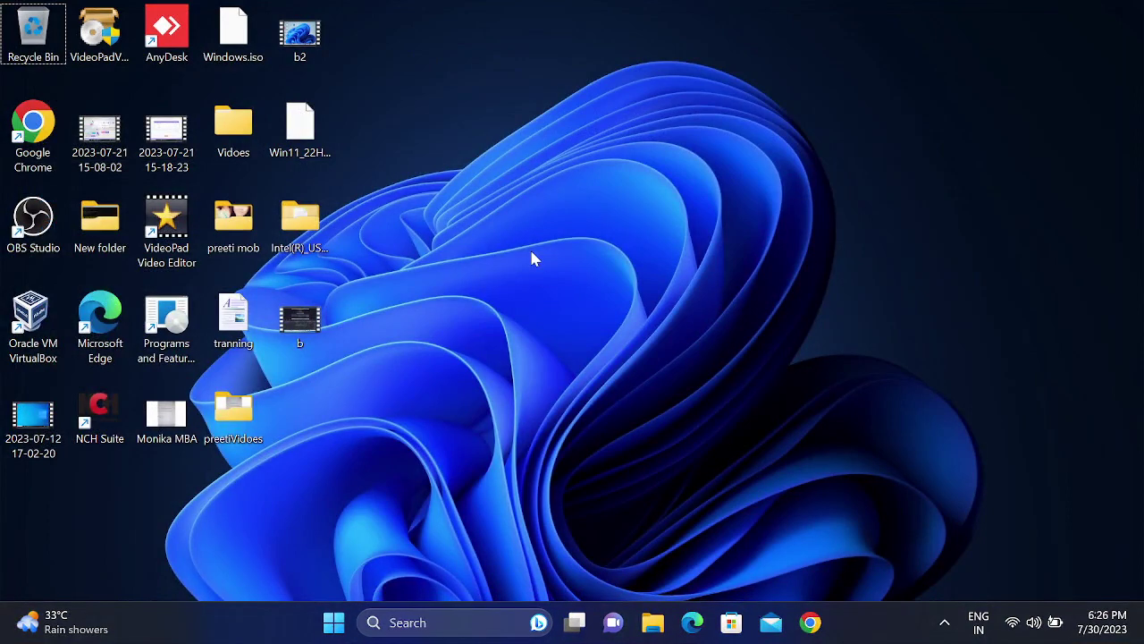
right_click(529, 248)
click(590, 337)
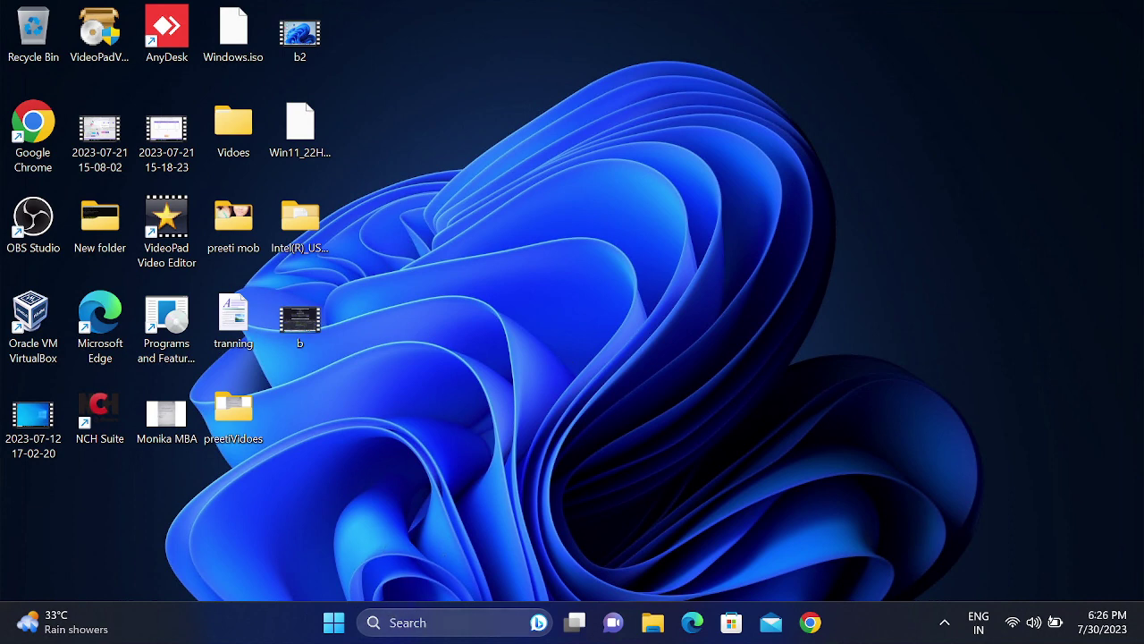
- Open Google Chrome in a maximized window and search for "dell driver download"
double_click(33, 133)
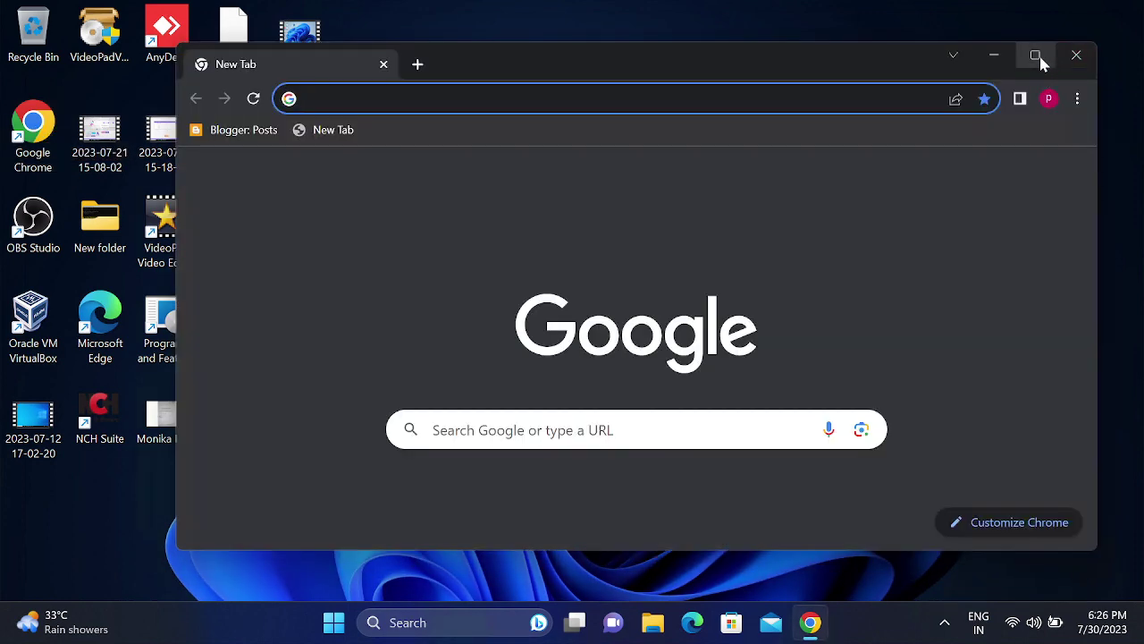
click(1036, 57)
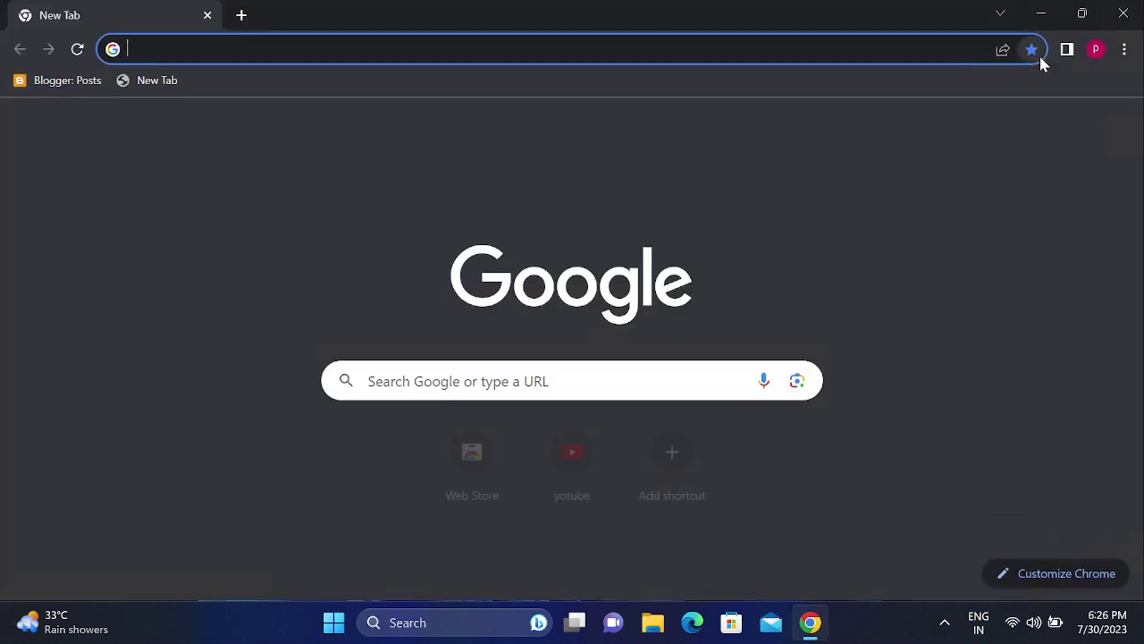
click(136, 49)
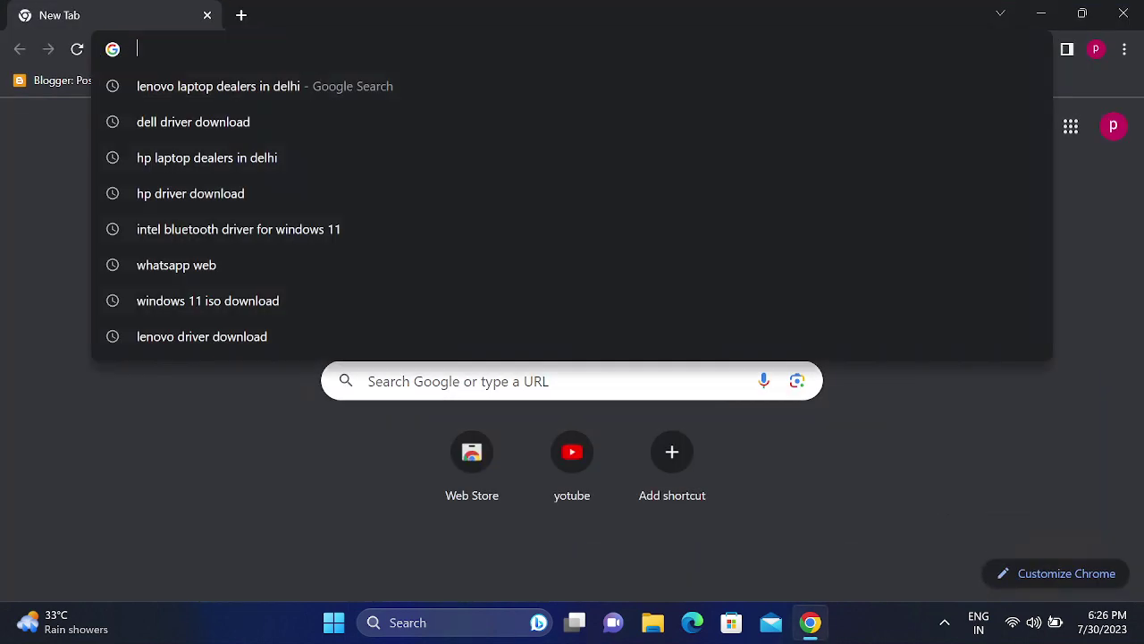
text(d)
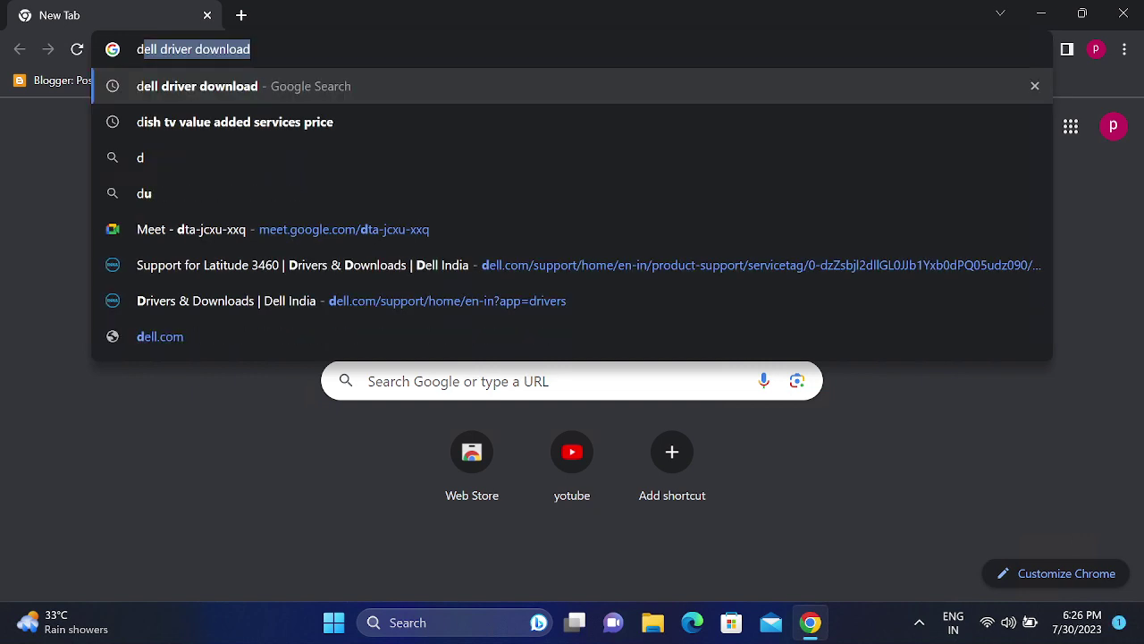
key(Return)
- Search for "hp driver download" in a new tab, and open Dell India's Drivers & Downloads page from the Dell search results
key(ctrl+t)
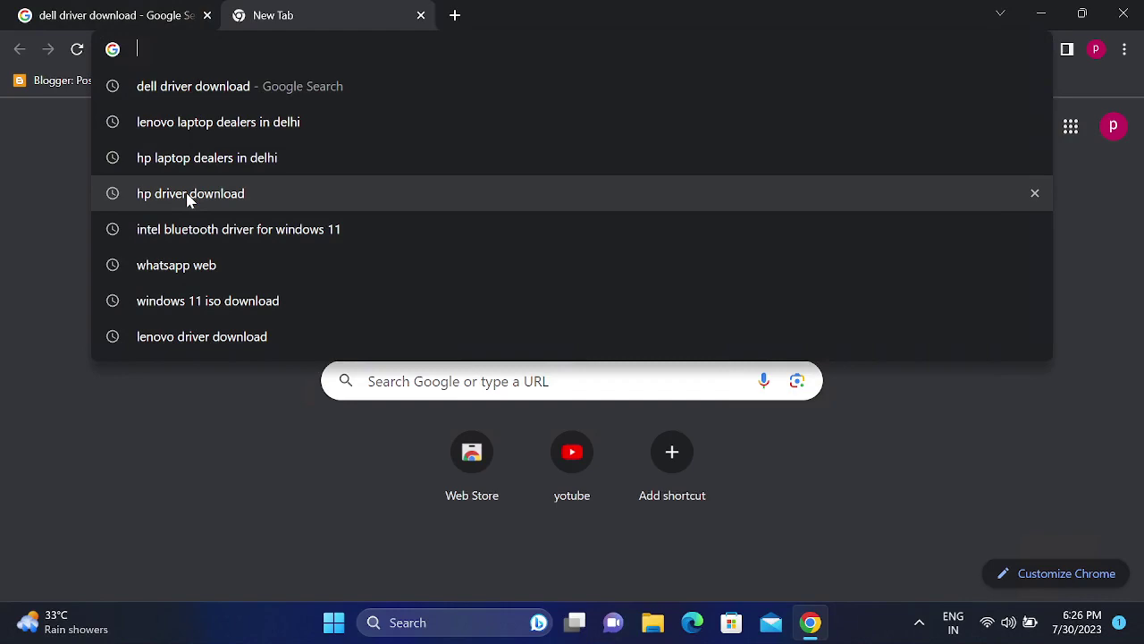
click(187, 196)
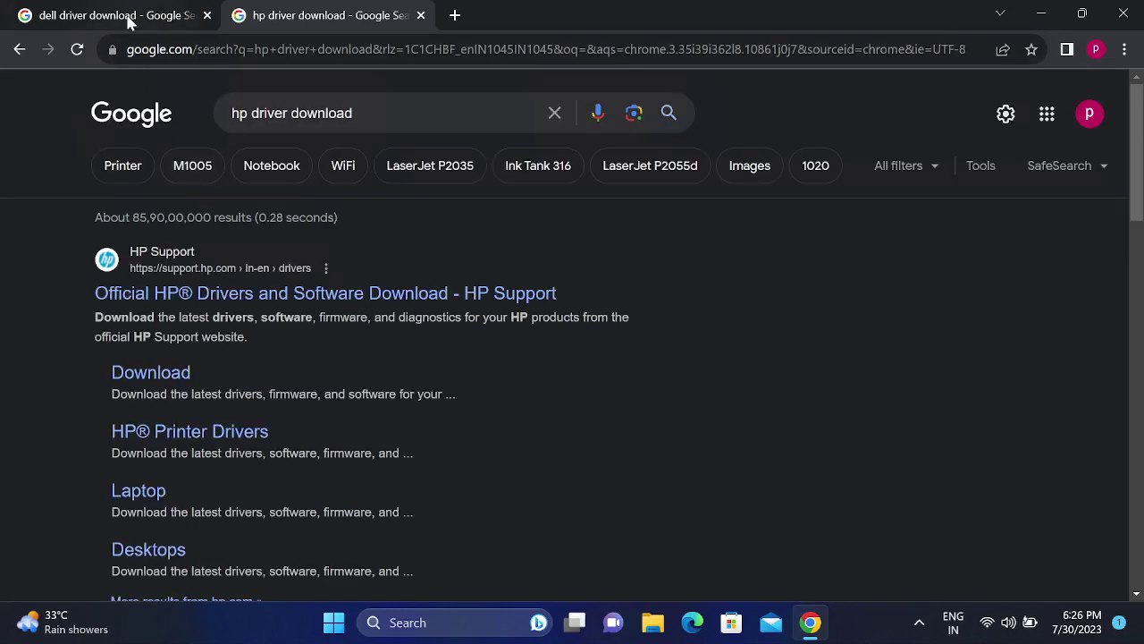
click(97, 14)
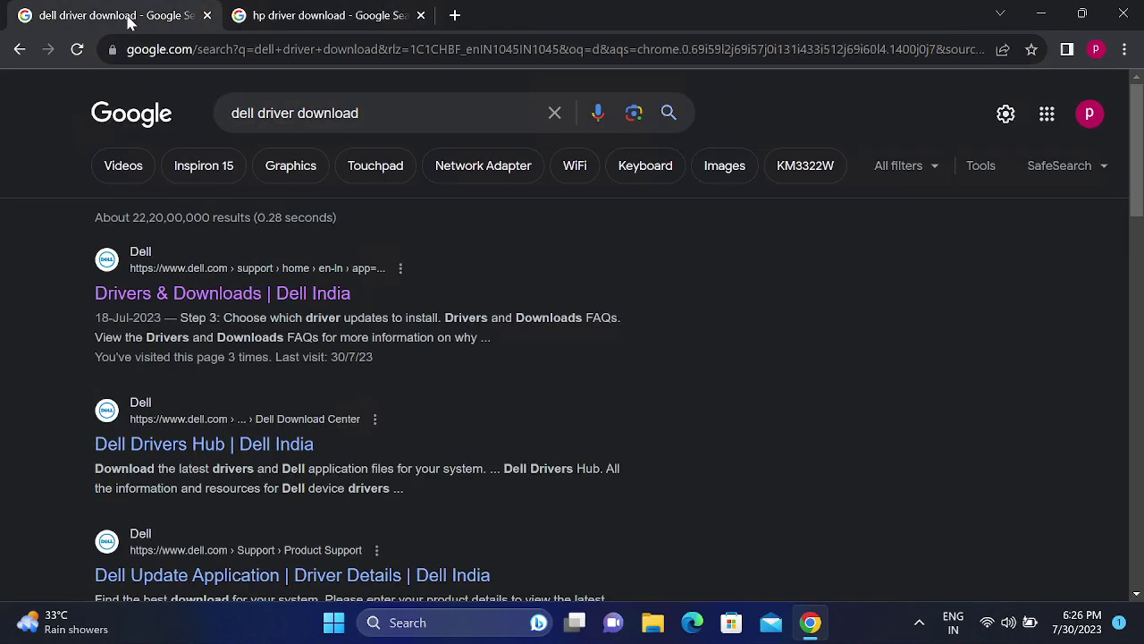
click(223, 297)
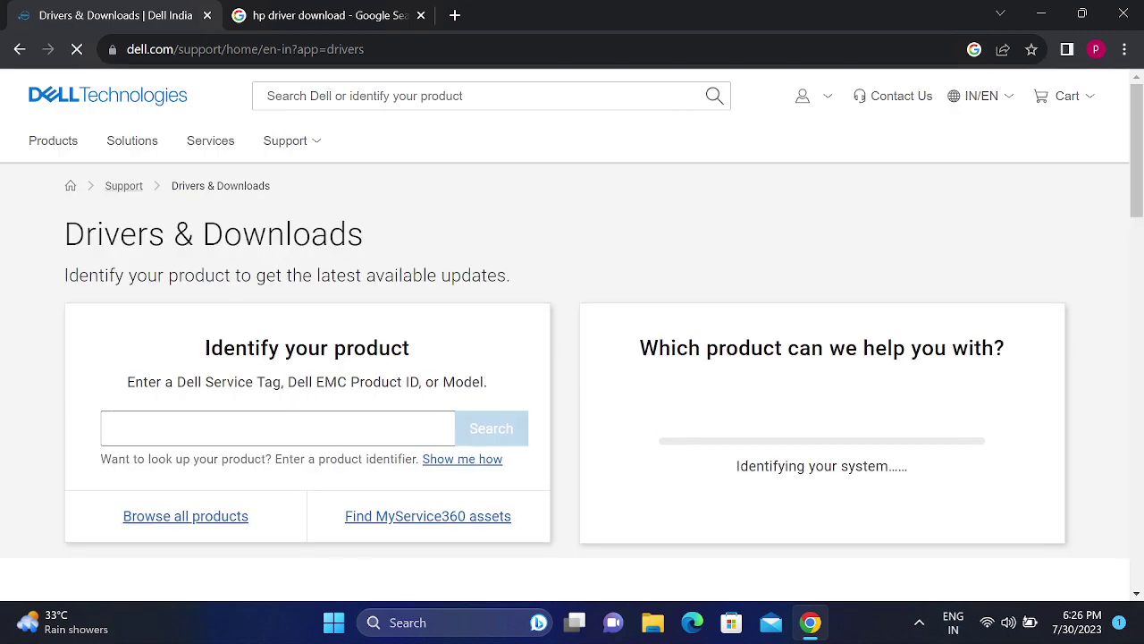
- Open Command Prompt and run "wmic bios get serialnumber" to retrieve the computer's serial number
click(465, 622)
text(cmd)
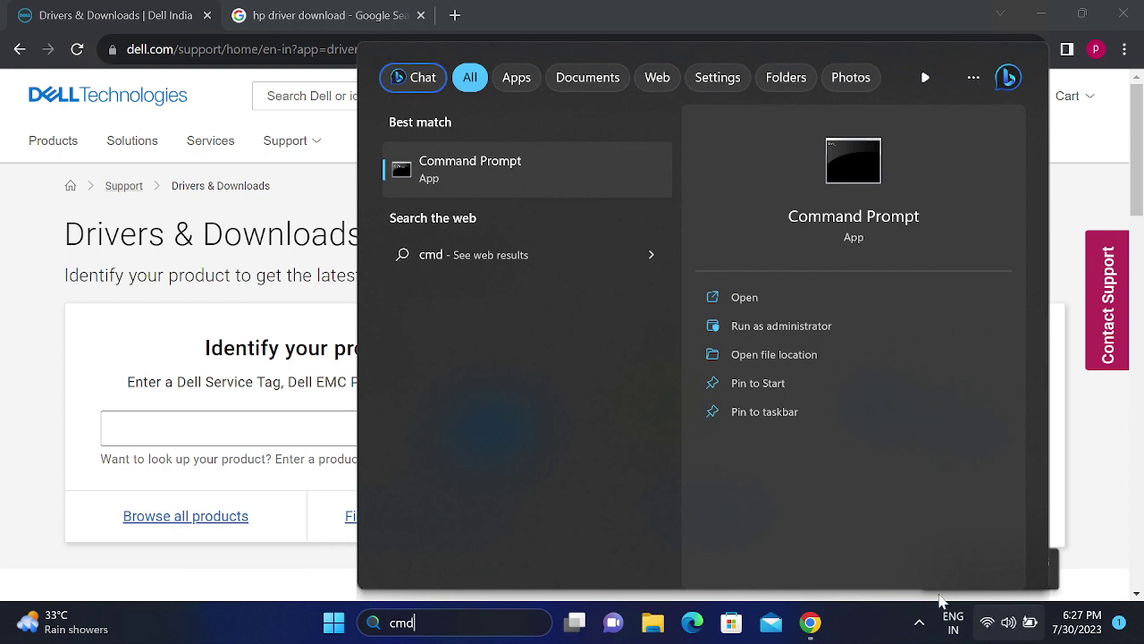
click(501, 171)
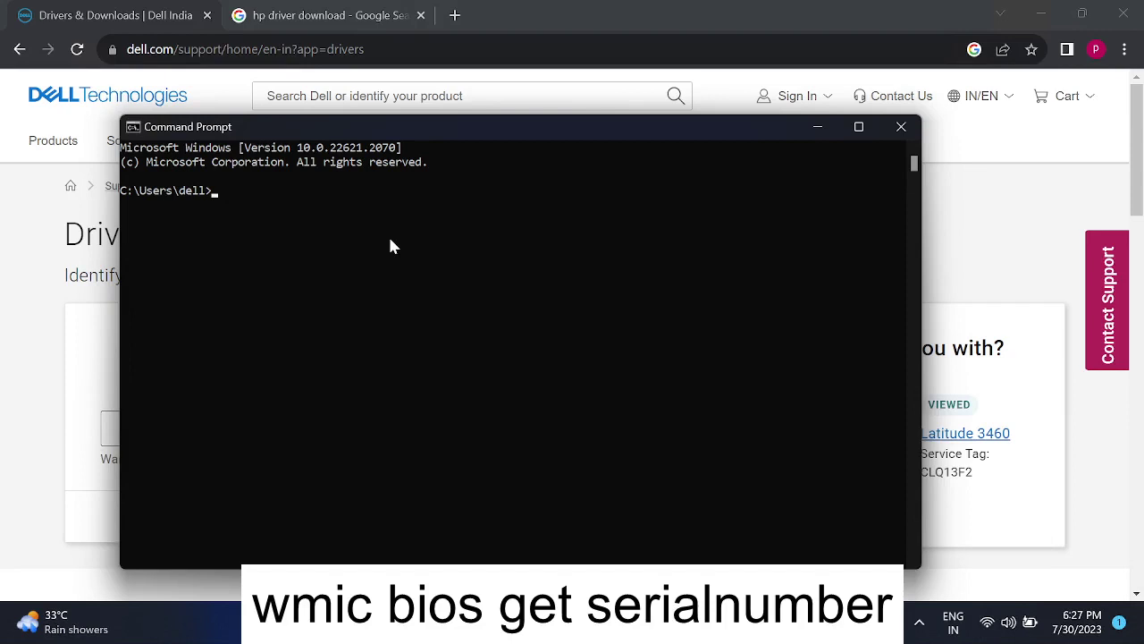
text(wmic bios get serialnu)
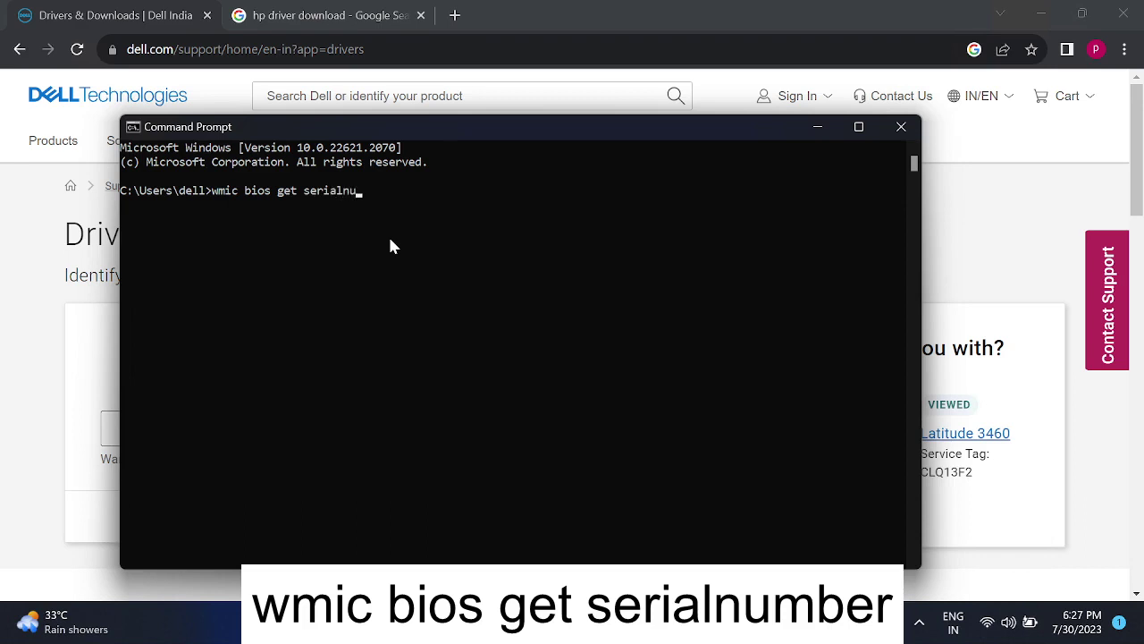
text(mber)
key(Return)
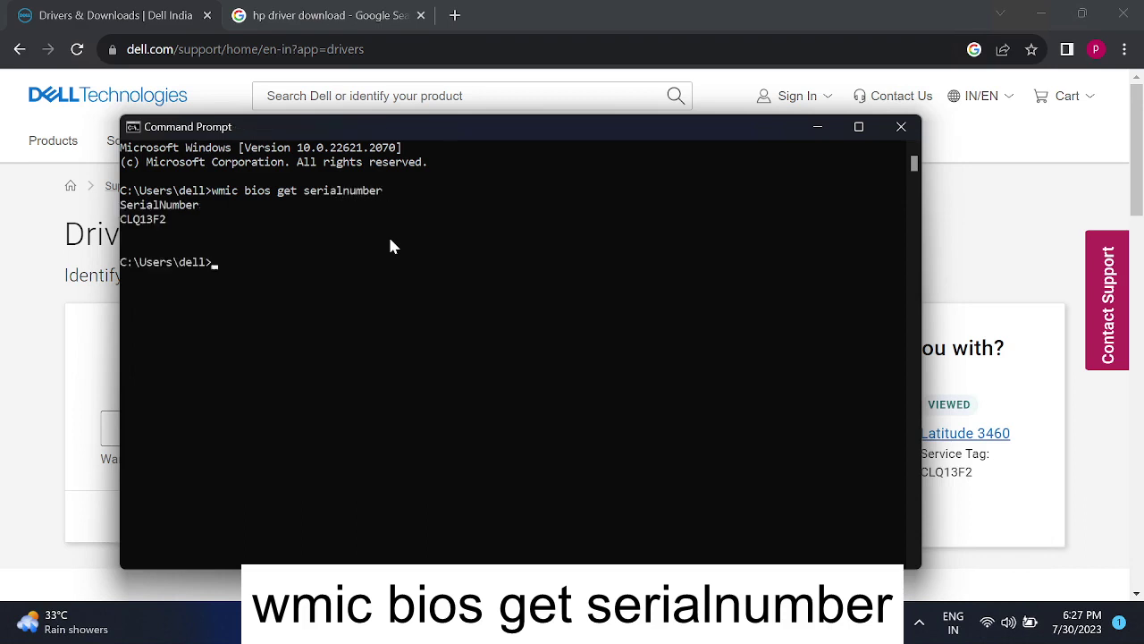
- Copy the serial number from Command Prompt, minimize that window and look up the product with it on Dell's Drivers & Downloads page
right_click(132, 224)
double_click(164, 223)
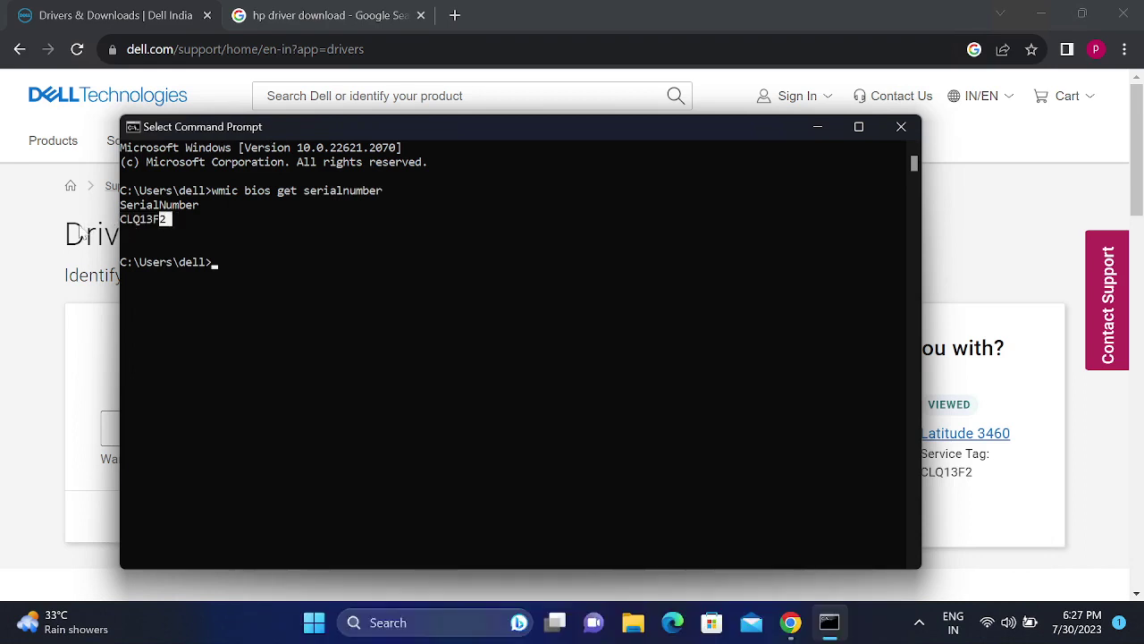
key(ctrl+c)
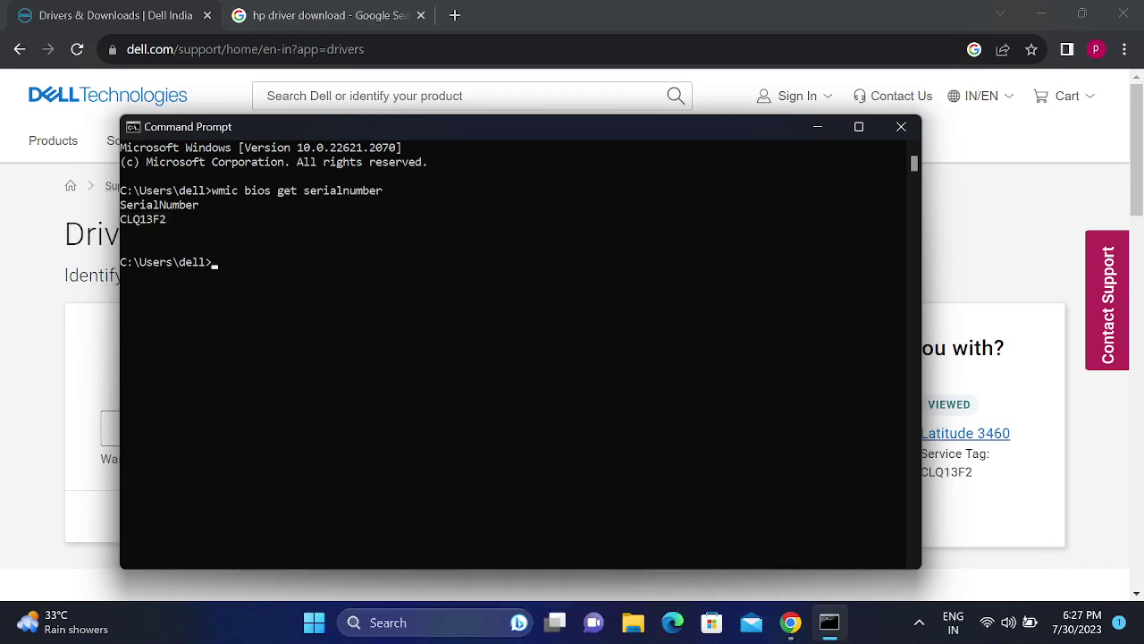
click(815, 127)
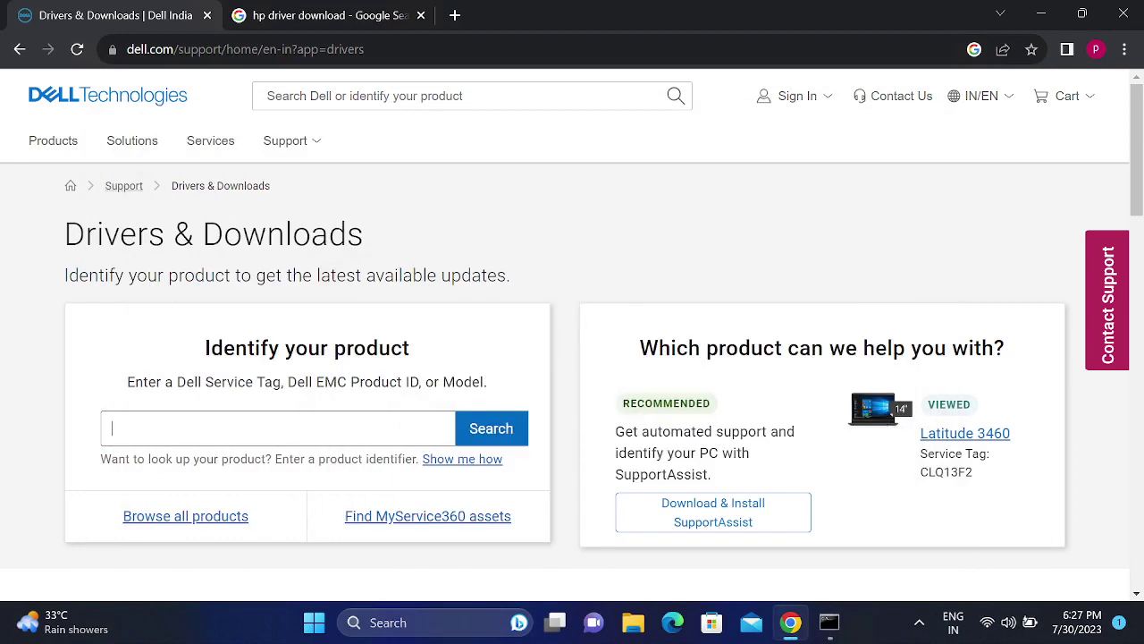
click(109, 428)
key(ctrl+v)
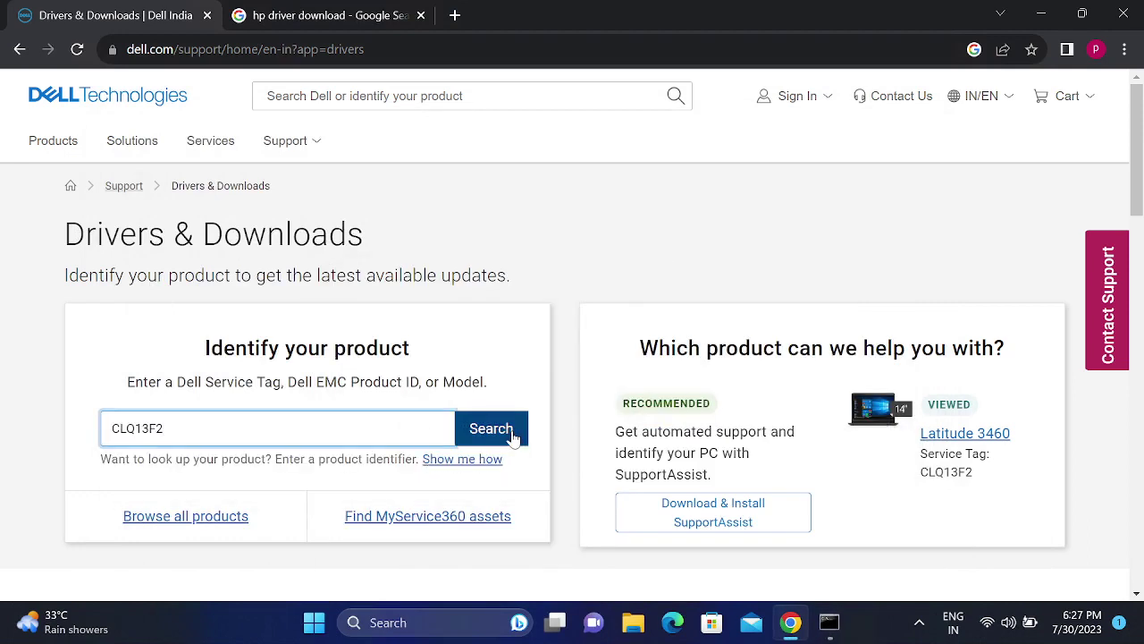
click(514, 433)
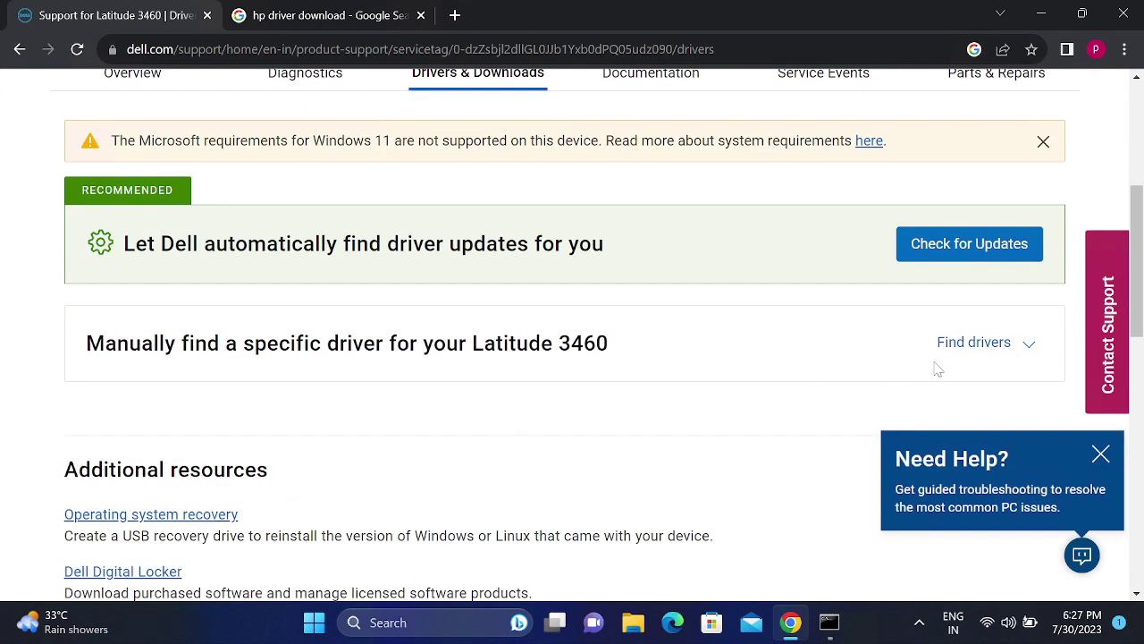
- Expand the manual driver list for the Latitude 3460 and select the Qualcomm QCA61x4A/QCA6174A-XR/QCA9377 WiFi and Bluetooth Driver for download
click(959, 353)
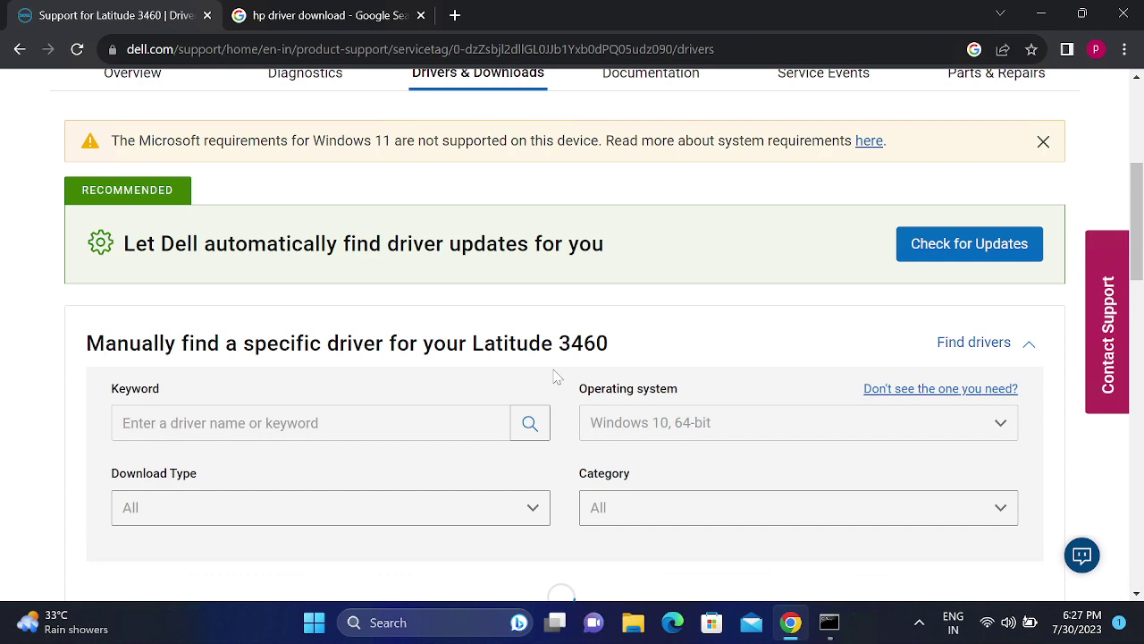
scroll(555, 375, down, 4)
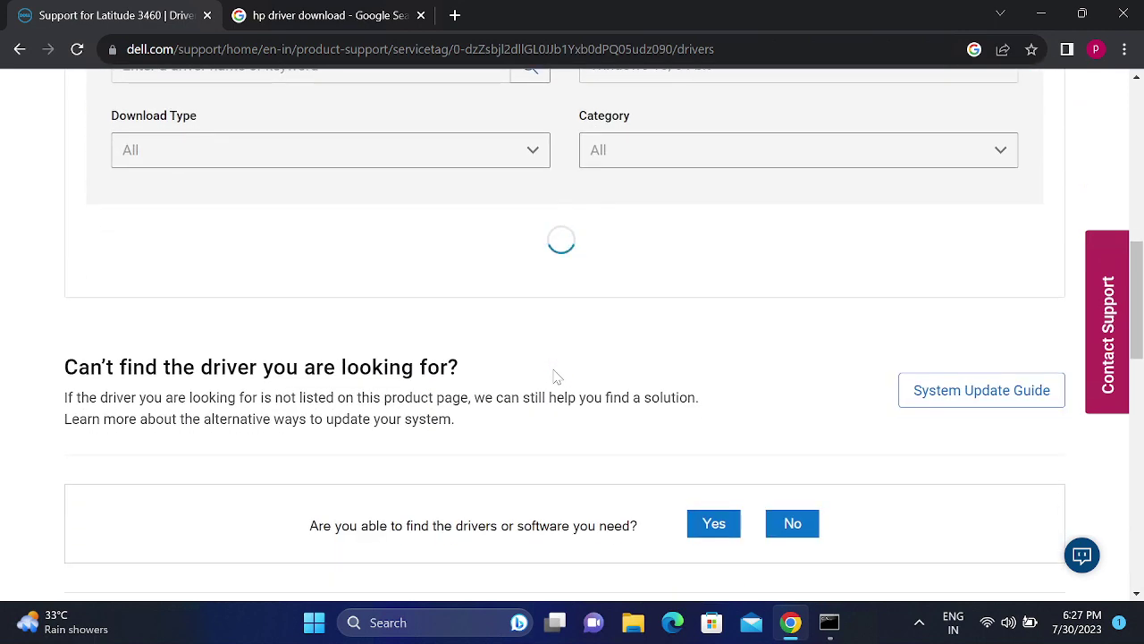
scroll(554, 375, up, 1)
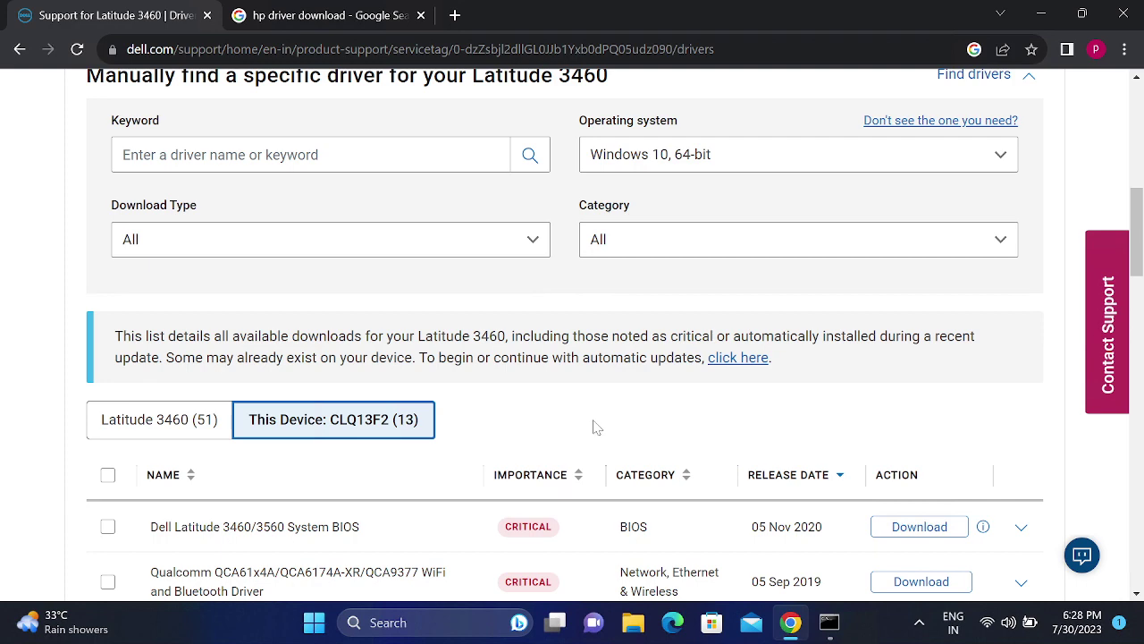
scroll(595, 426, down, 1)
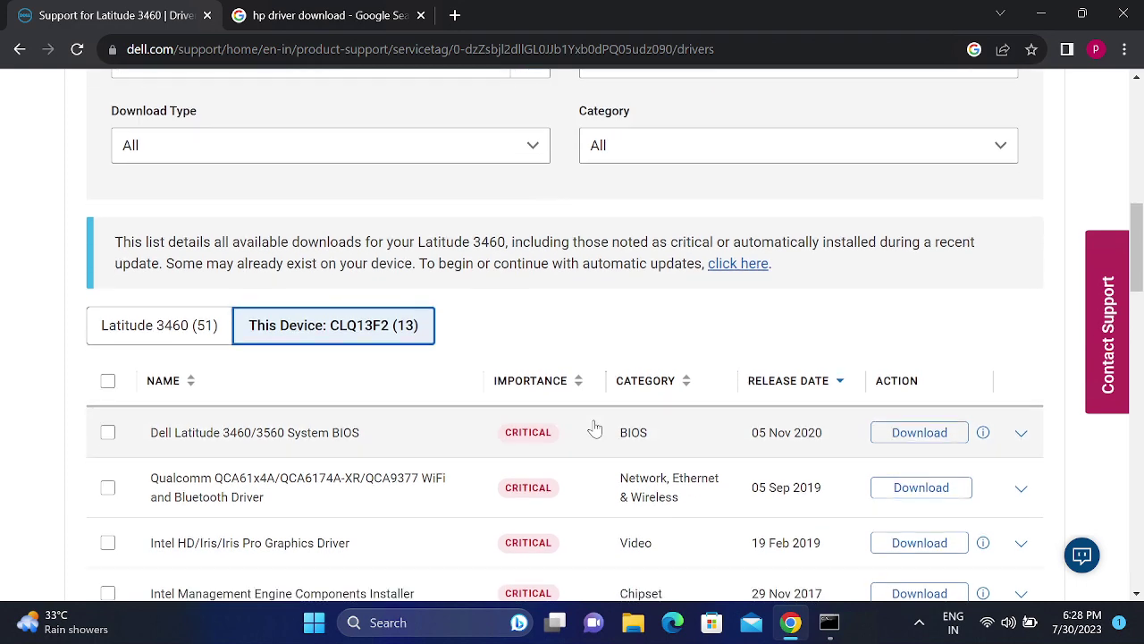
scroll(519, 406, down, 1)
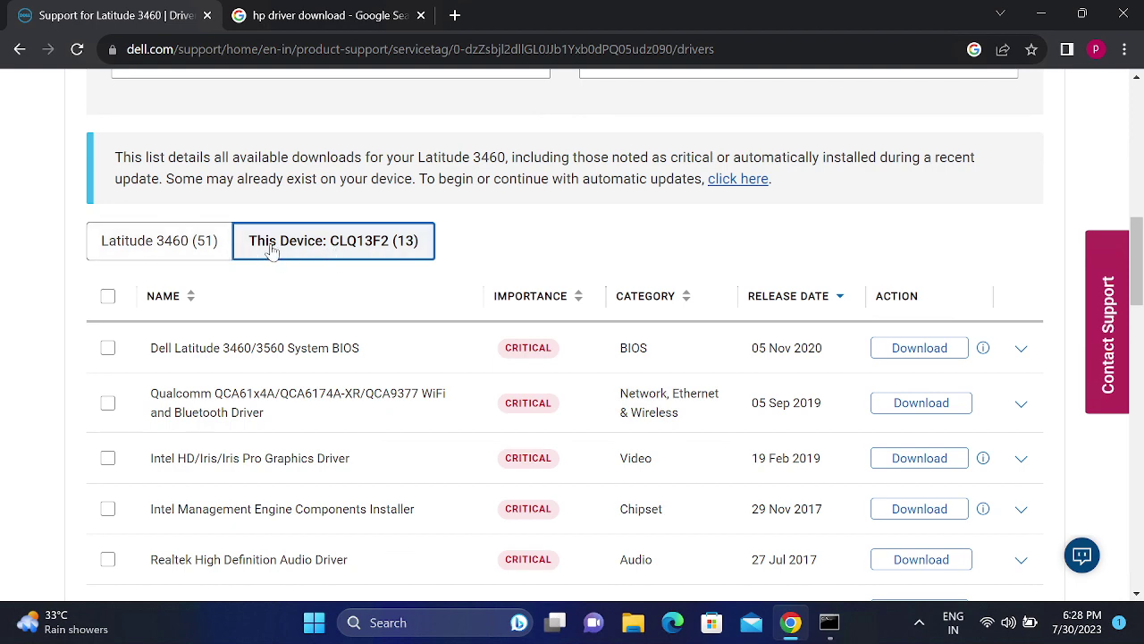
scroll(295, 250, down, 1)
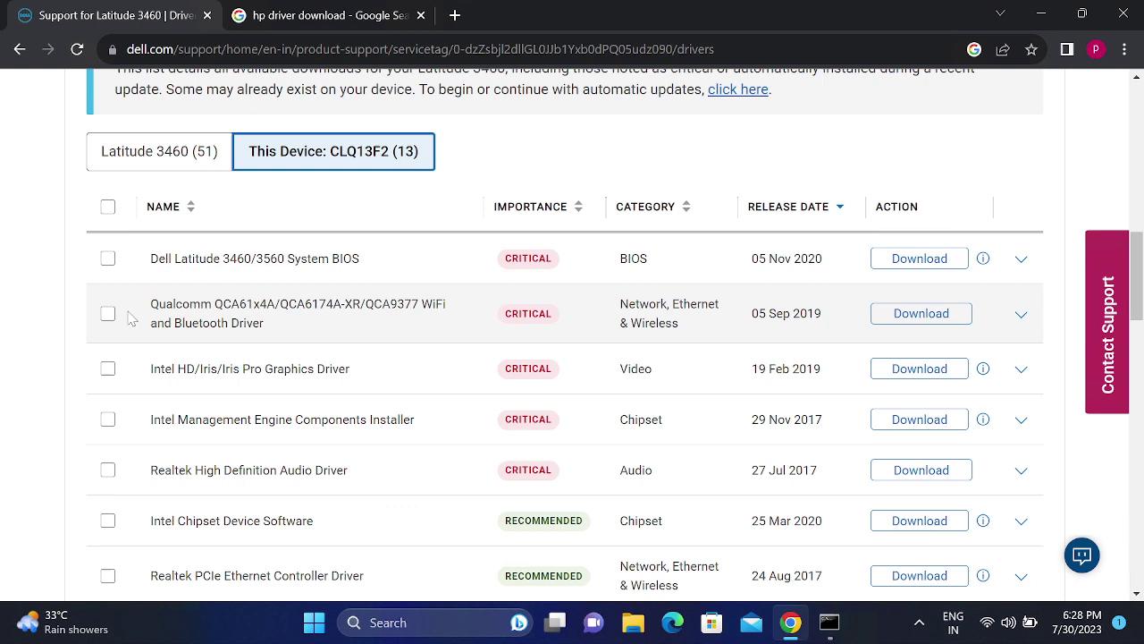
click(106, 314)
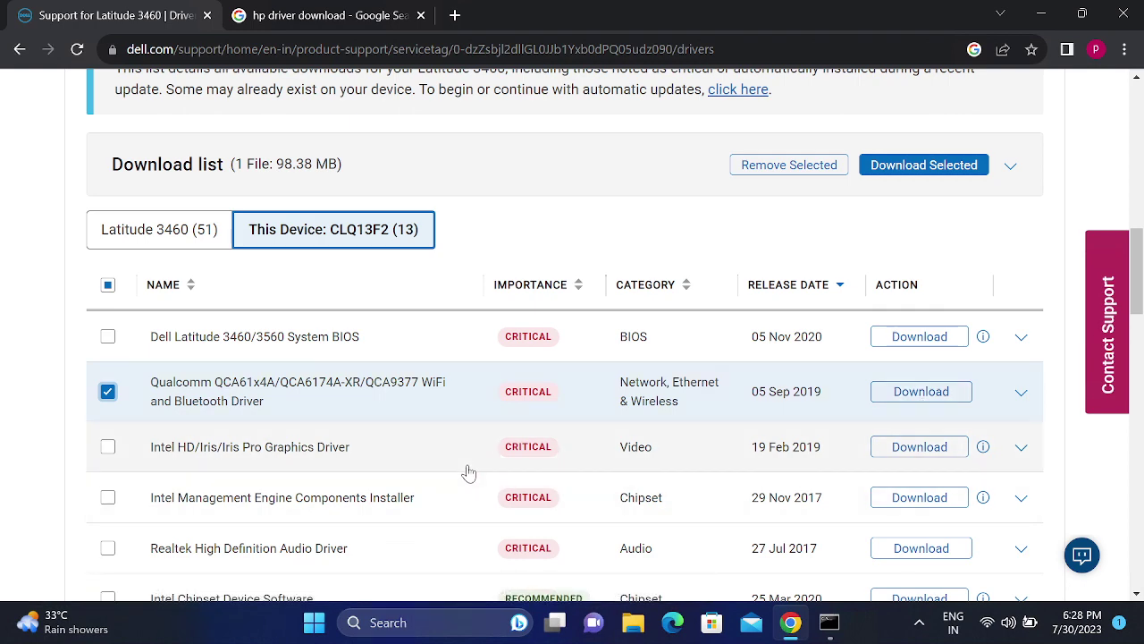
scroll(469, 472, down, 1)
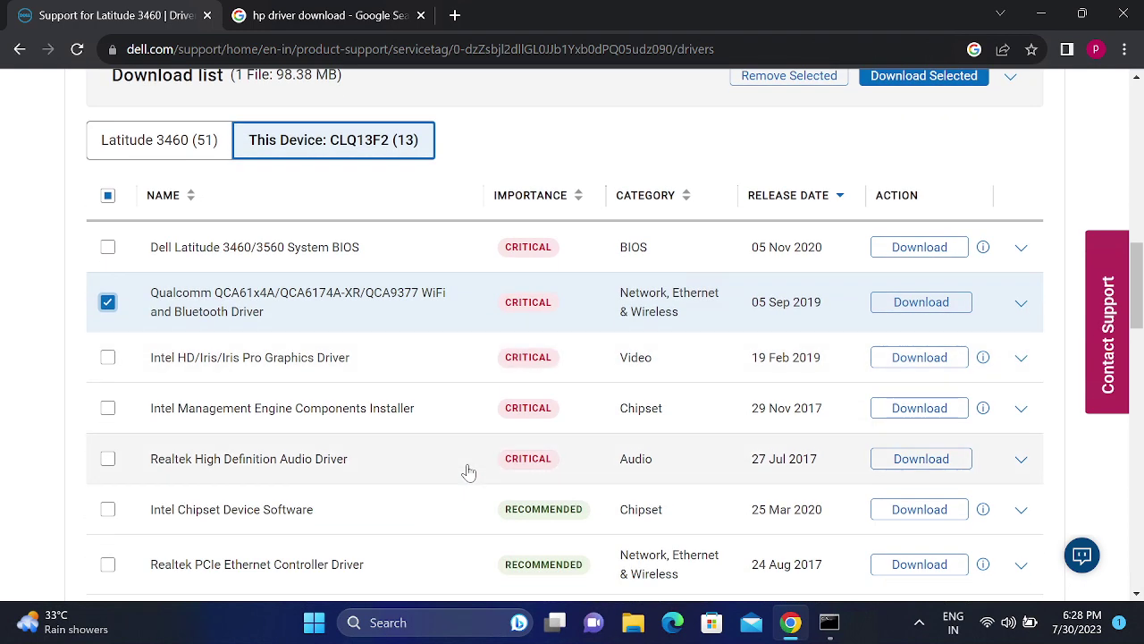
scroll(469, 472, down, 1)
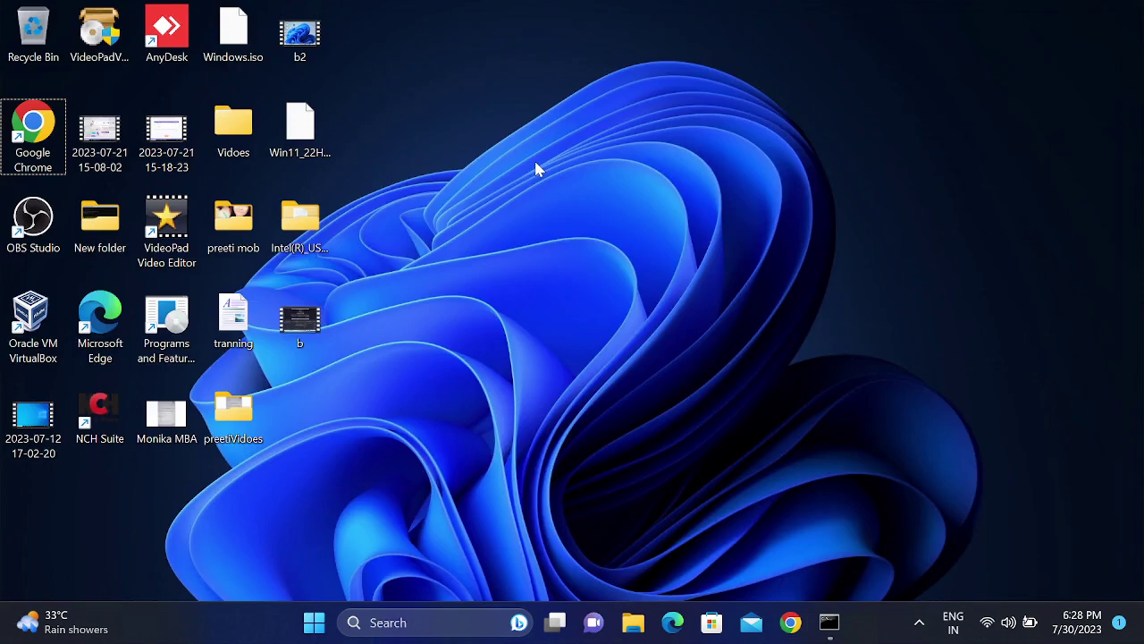